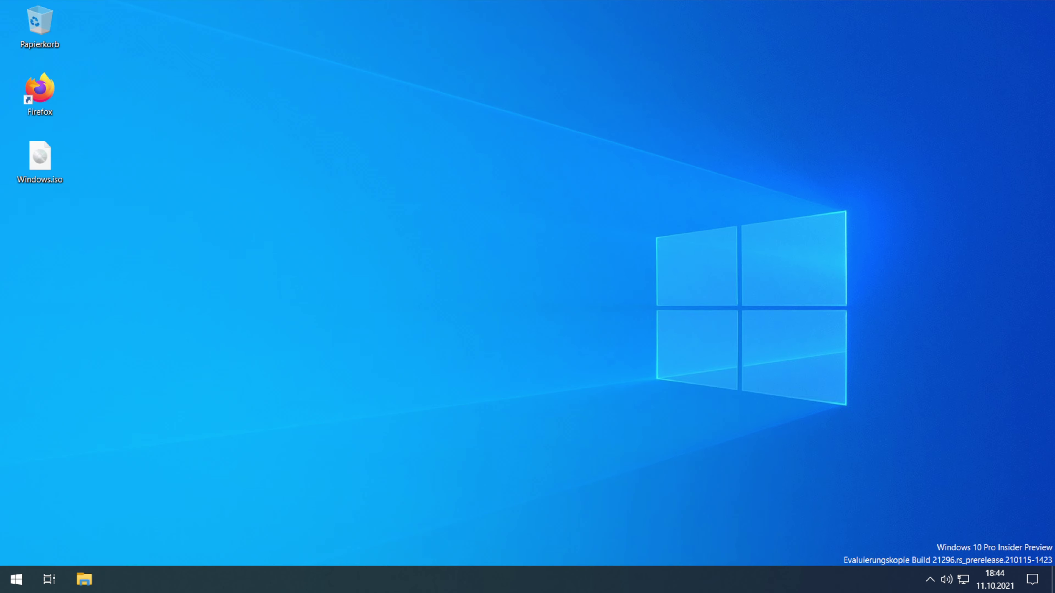
- Open Firefox, close the extra blank tab and load Microsoft's German Windows 11 download page
{"action": "double_click", "coordinate": [53, 97]}
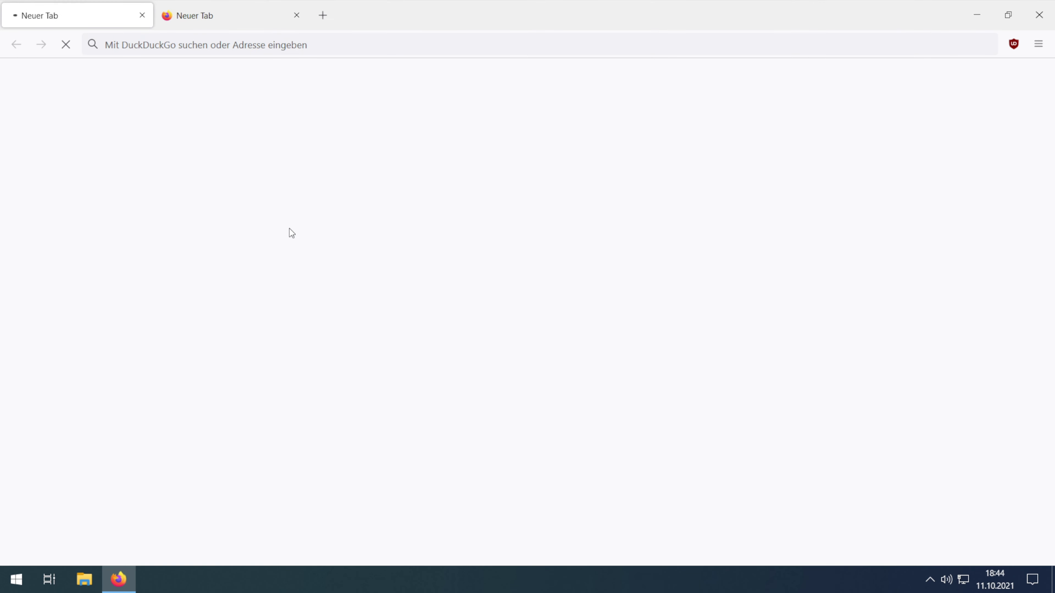
{"action": "left_click", "coordinate": [142, 15]}
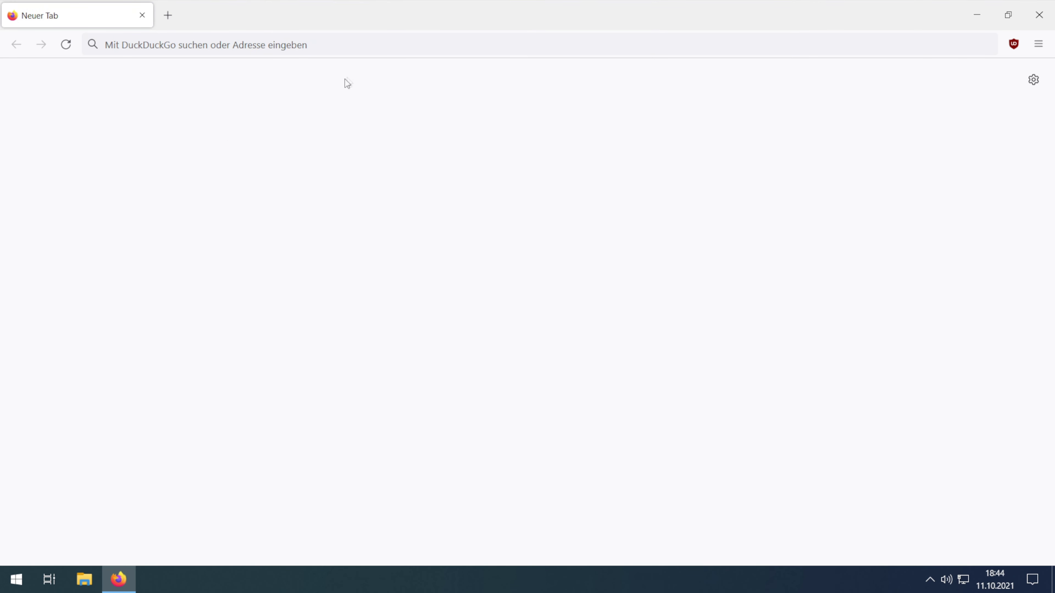
{"action": "left_click", "coordinate": [380, 46]}
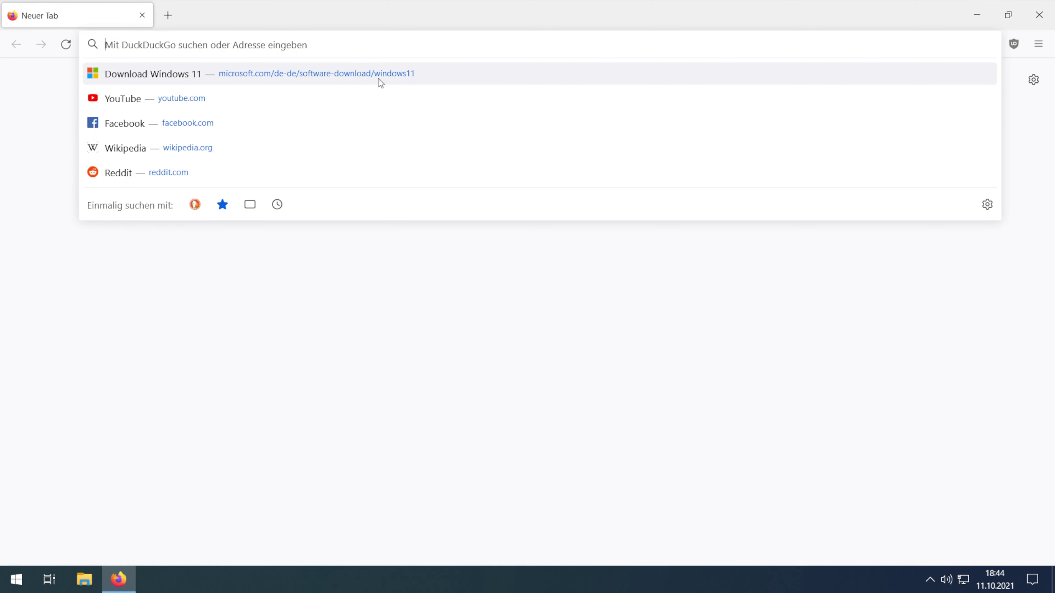
{"action": "left_click", "coordinate": [408, 79]}
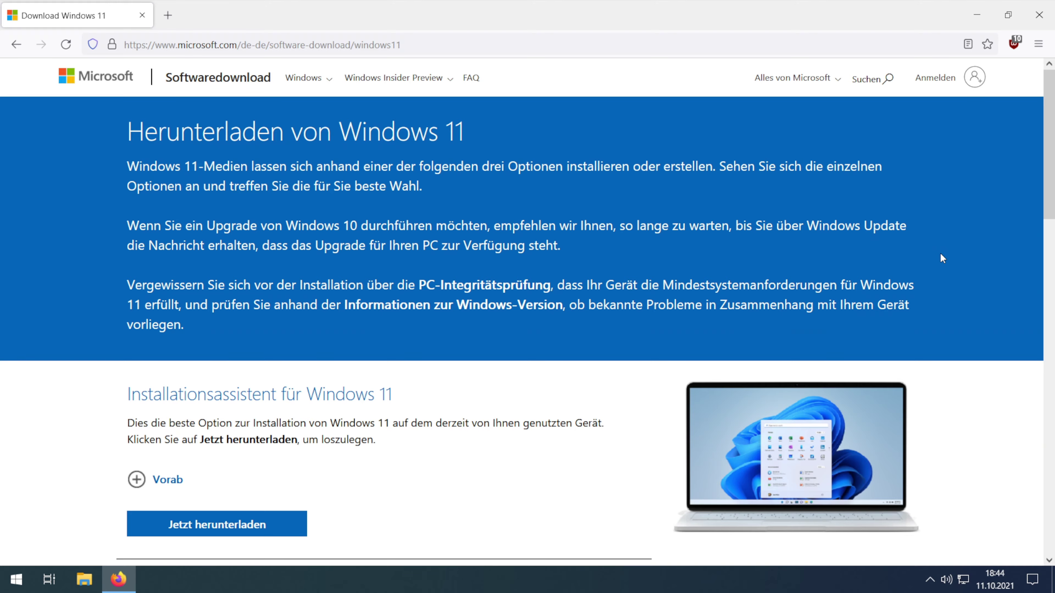
- Choose the Windows 11 disk image (ISO) for download and confirm Deutsch as the product language
{"action": "scroll", "coordinate": [941, 258], "scroll_direction": "down", "scroll_amount": 8}
{"action": "left_click", "coordinate": [443, 321]}
{"action": "left_click", "coordinate": [432, 372]}
{"action": "left_click", "coordinate": [297, 405]}
{"action": "left_click", "coordinate": [280, 428]}
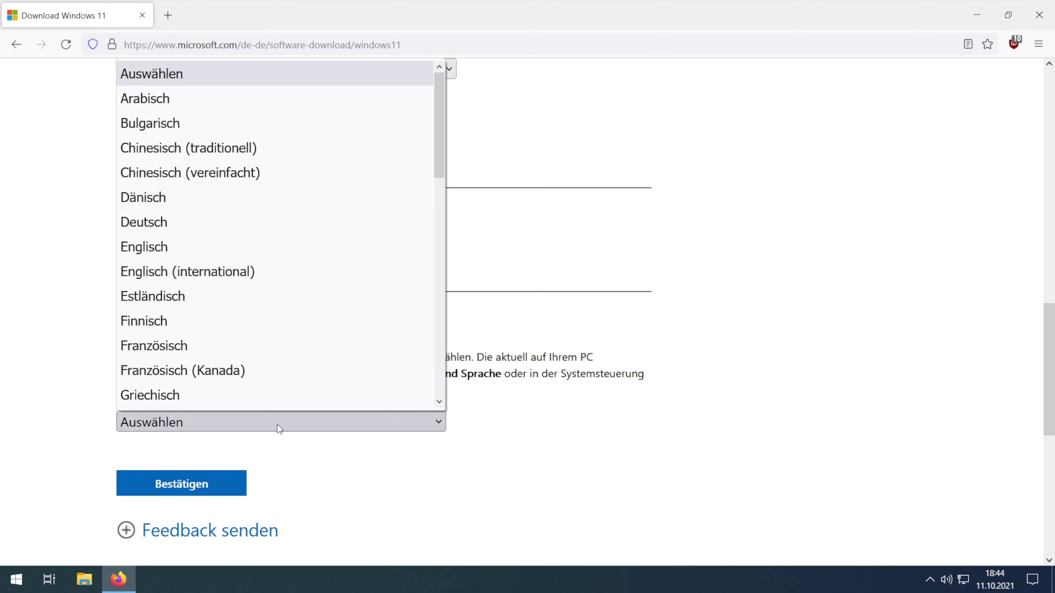
{"action": "left_click", "coordinate": [272, 233]}
{"action": "left_click", "coordinate": [236, 483]}
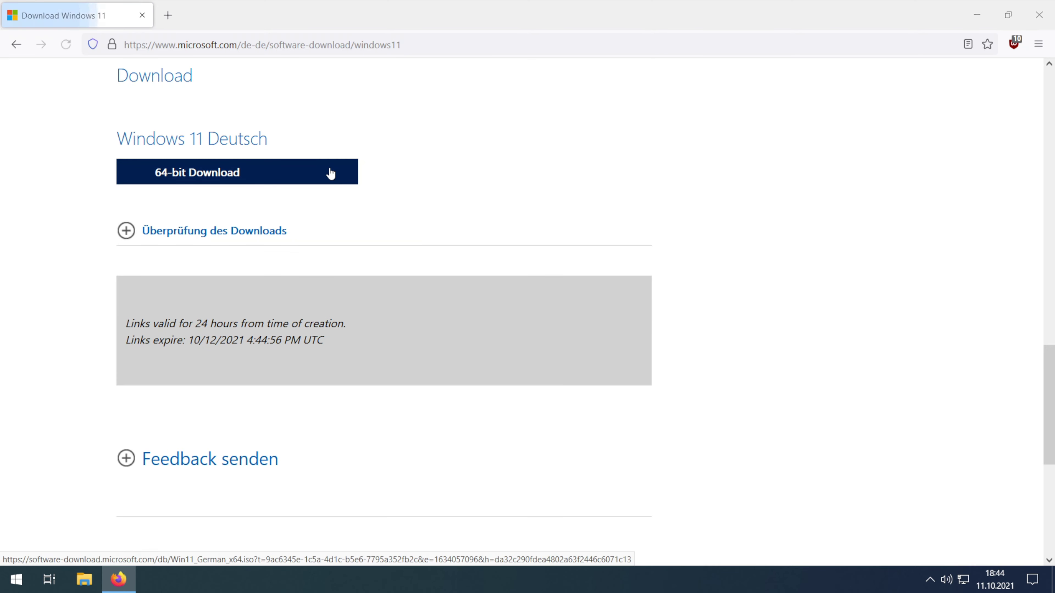
- Start the 64-bit download of Win11_German_x64.iso and cancel the transfer
{"action": "left_click", "coordinate": [329, 174]}
{"action": "left_click", "coordinate": [570, 365]}
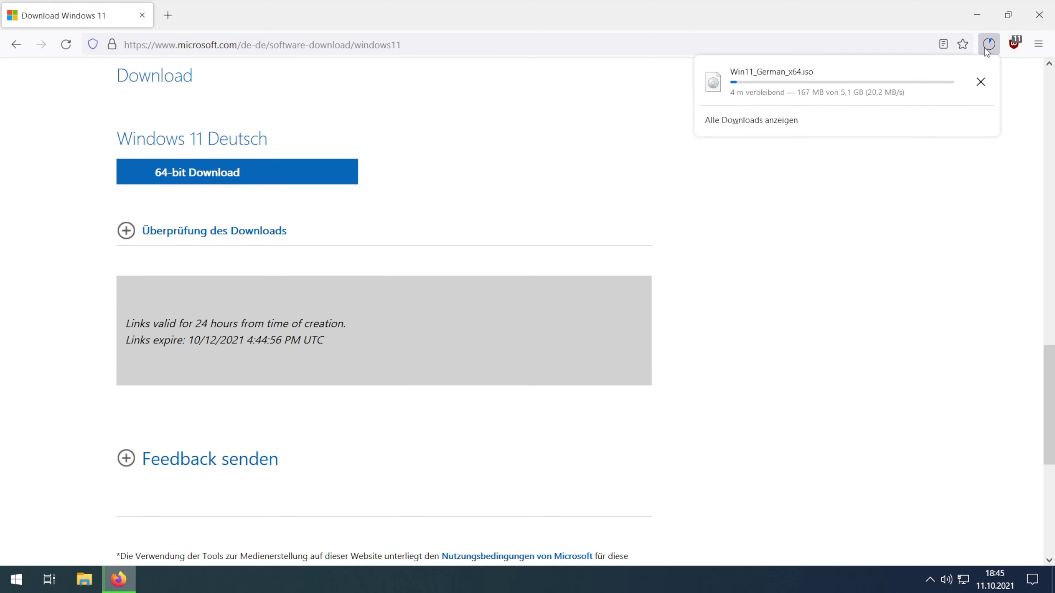
{"action": "left_click", "coordinate": [980, 82]}
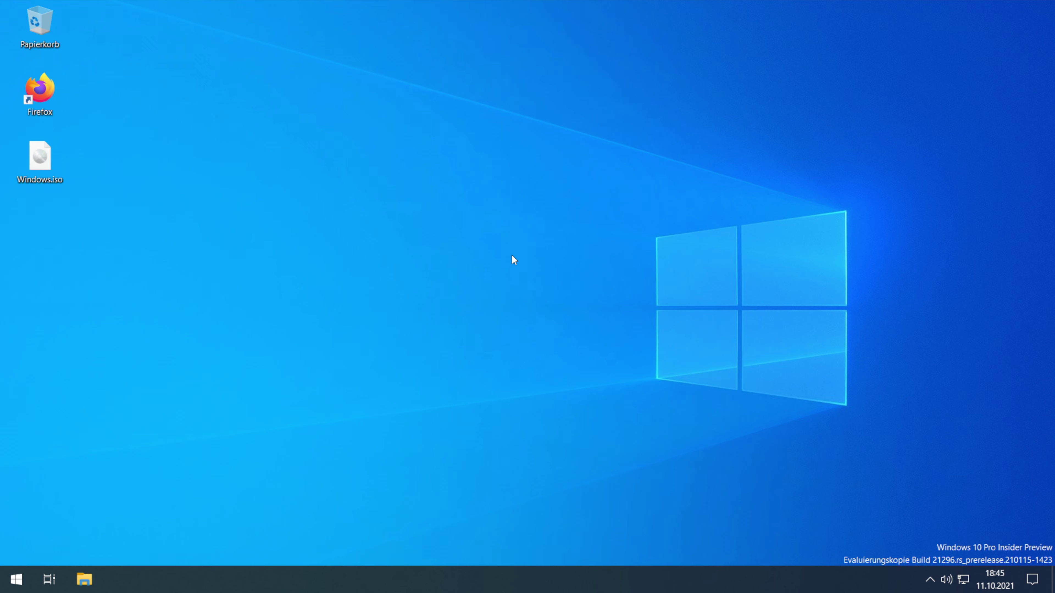
- Disable the Ethernet0 adapter through the Windows network settings and close the network windows
{"action": "right_click", "coordinate": [961, 581]}
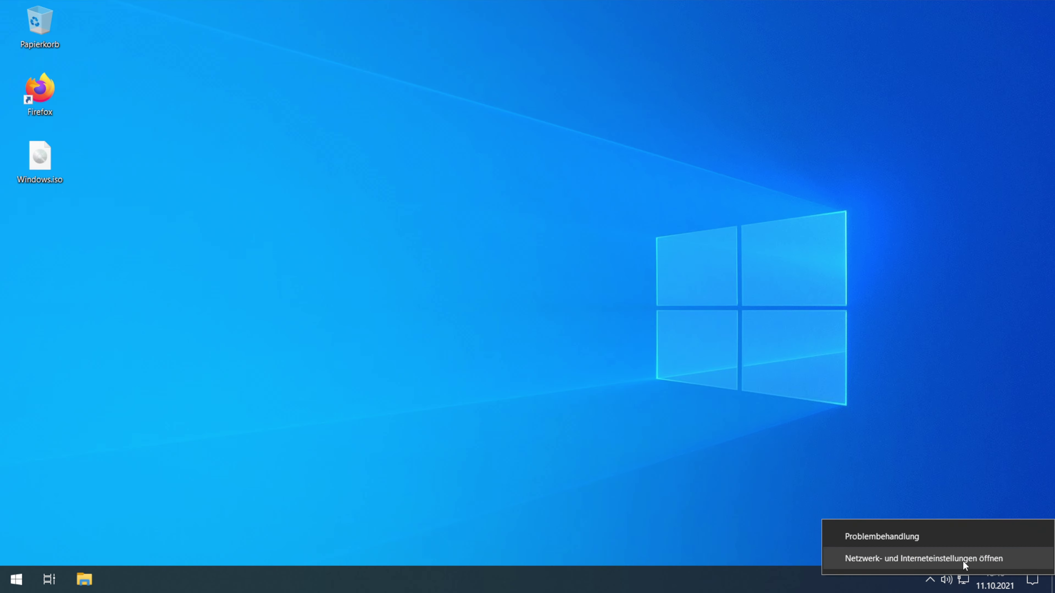
{"action": "left_click", "coordinate": [963, 561]}
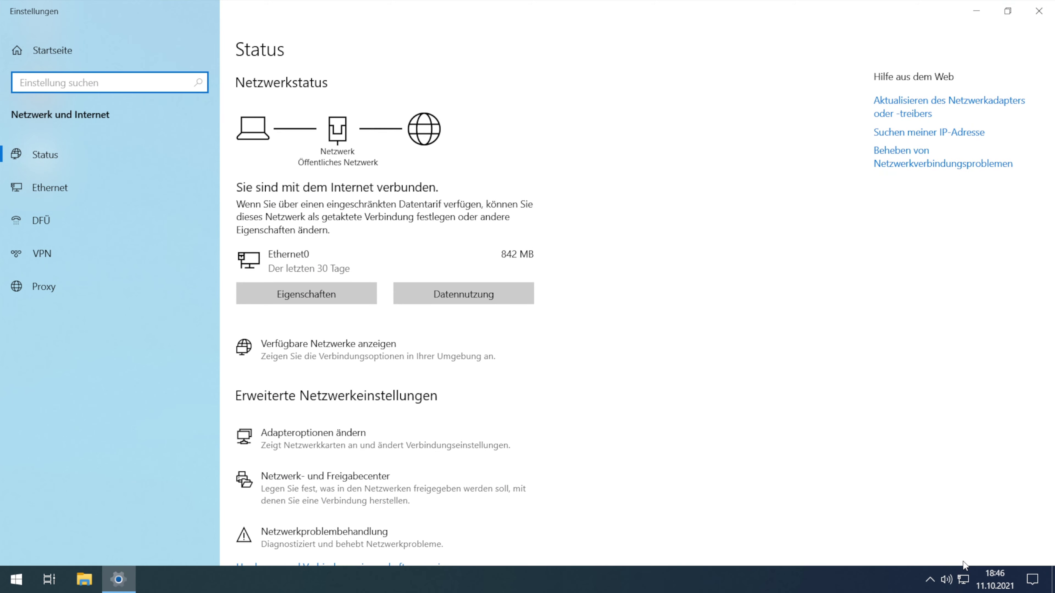
{"action": "left_click", "coordinate": [449, 439]}
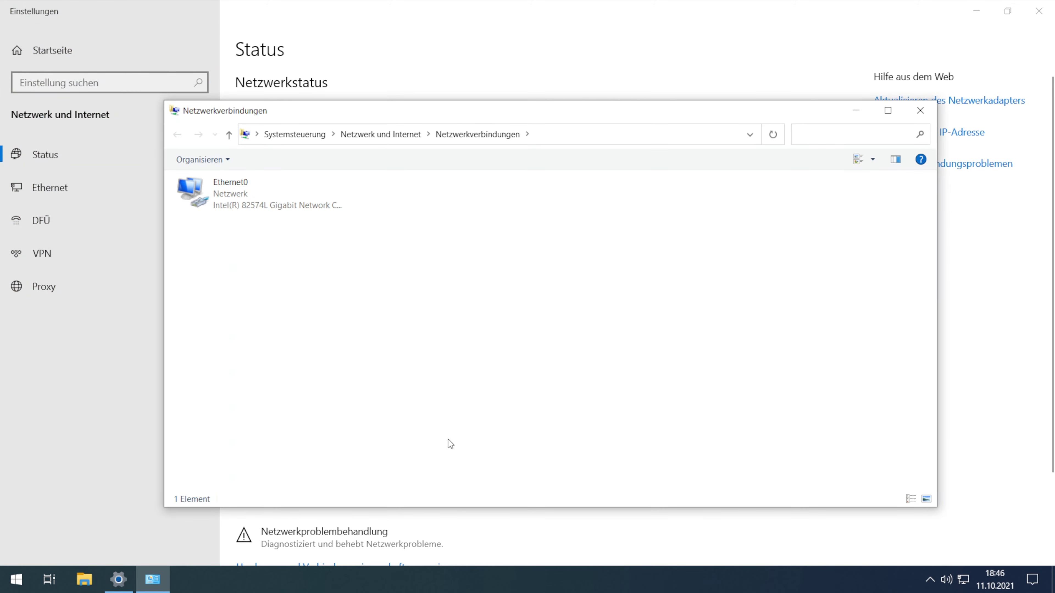
{"action": "right_click", "coordinate": [308, 202]}
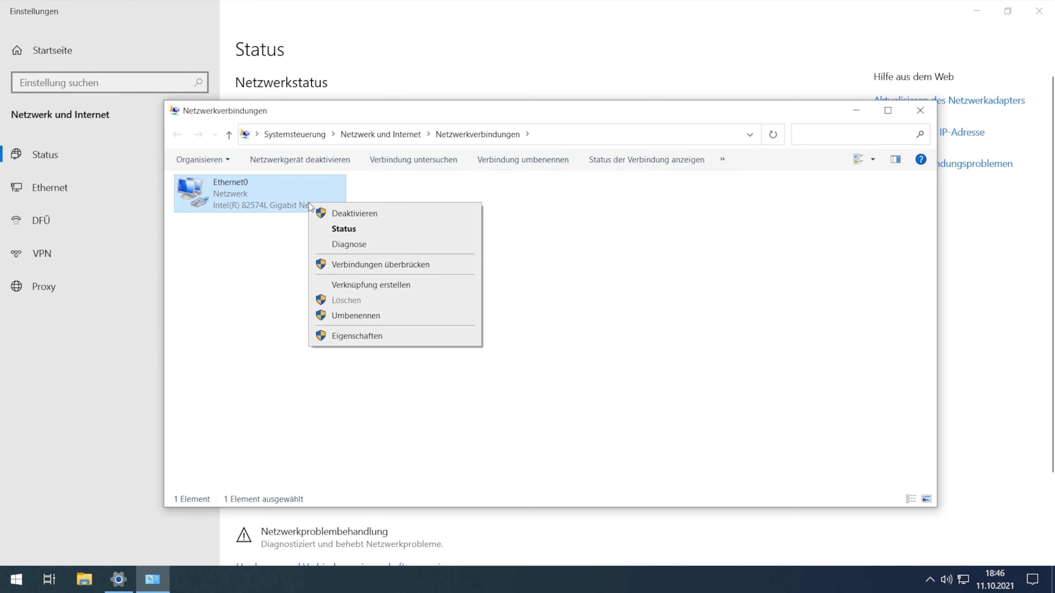
{"action": "left_click", "coordinate": [352, 214]}
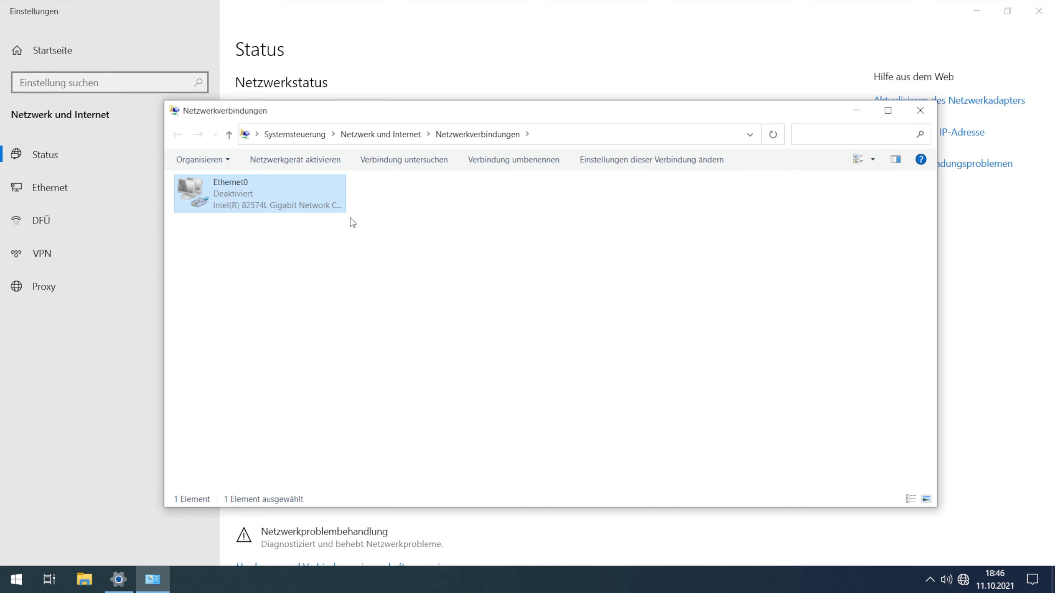
{"action": "left_click", "coordinate": [923, 109]}
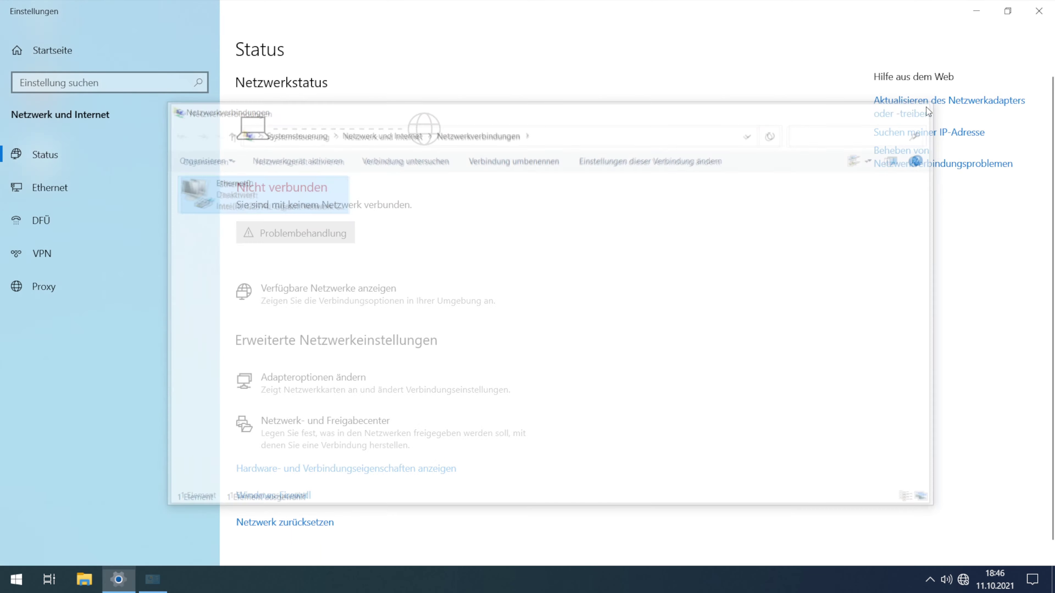
{"action": "left_click", "coordinate": [1033, 17]}
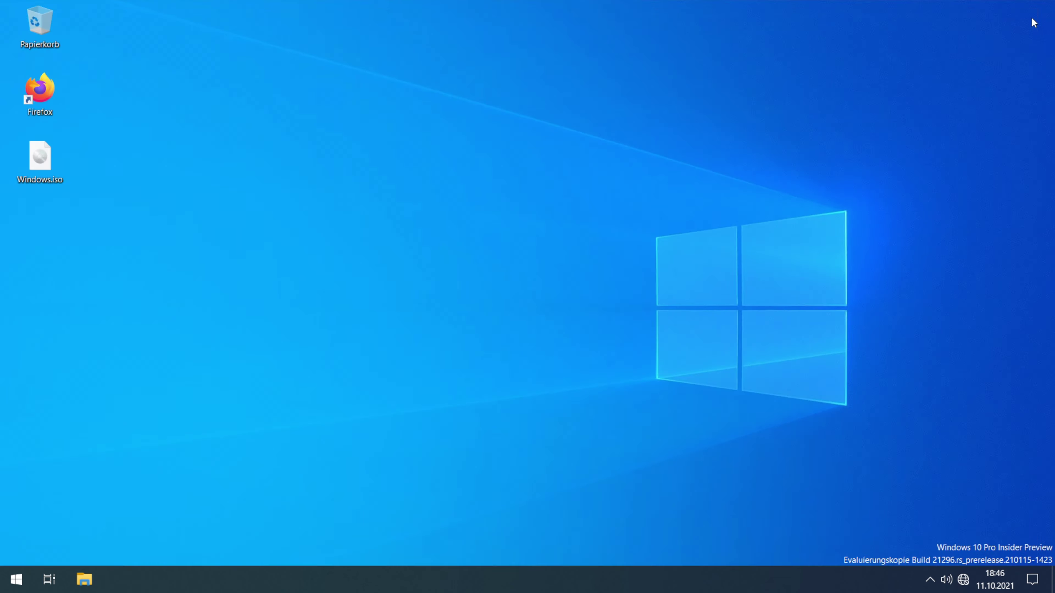
- Mount Windows.iso from the desktop and run its setup.exe, allowing it to make changes to the device
{"action": "right_click", "coordinate": [54, 178]}
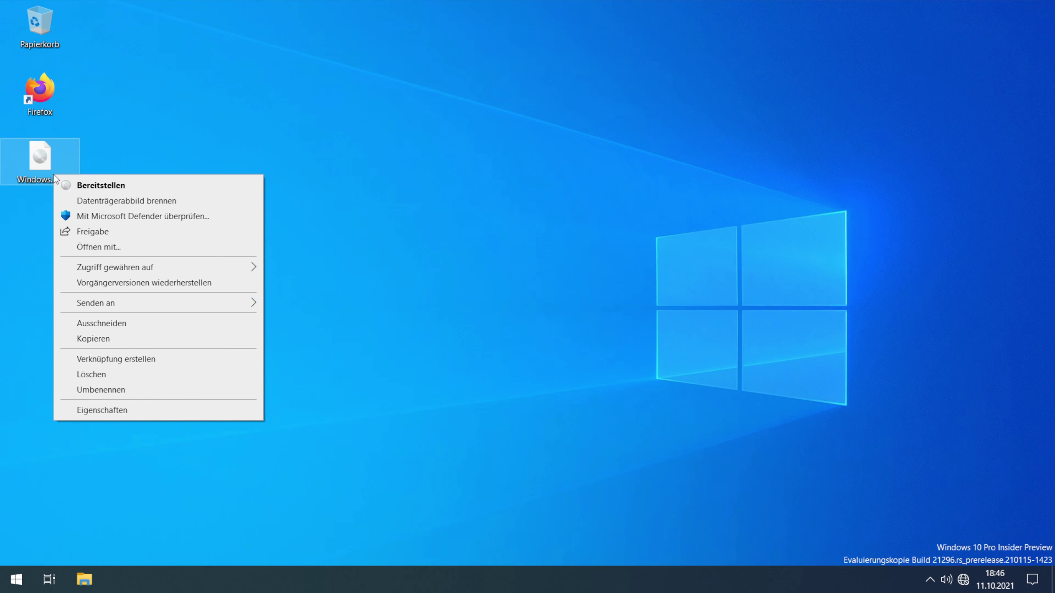
{"action": "left_click", "coordinate": [138, 186]}
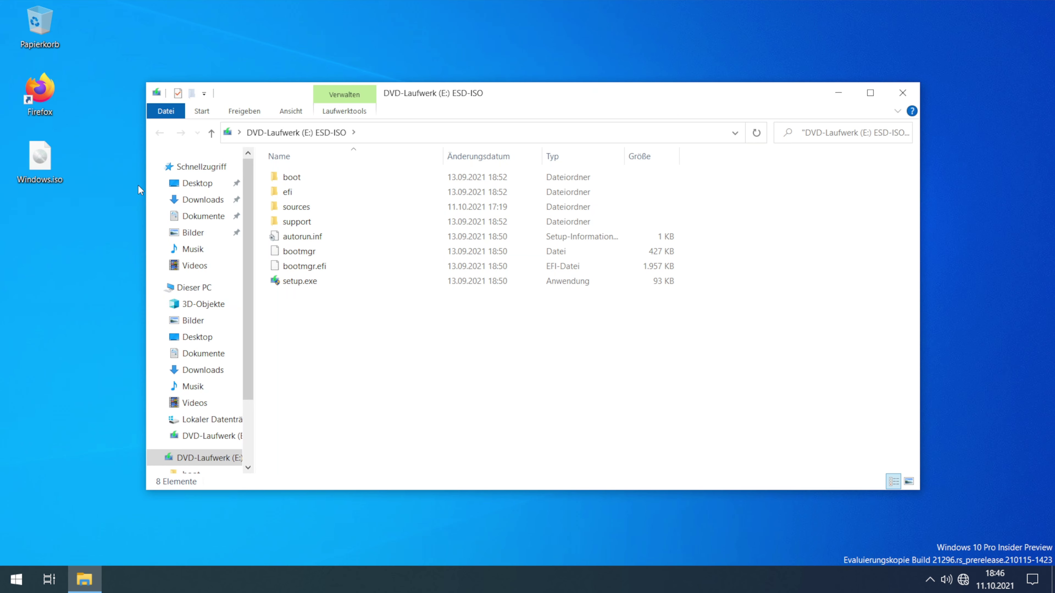
{"action": "double_click", "coordinate": [293, 282]}
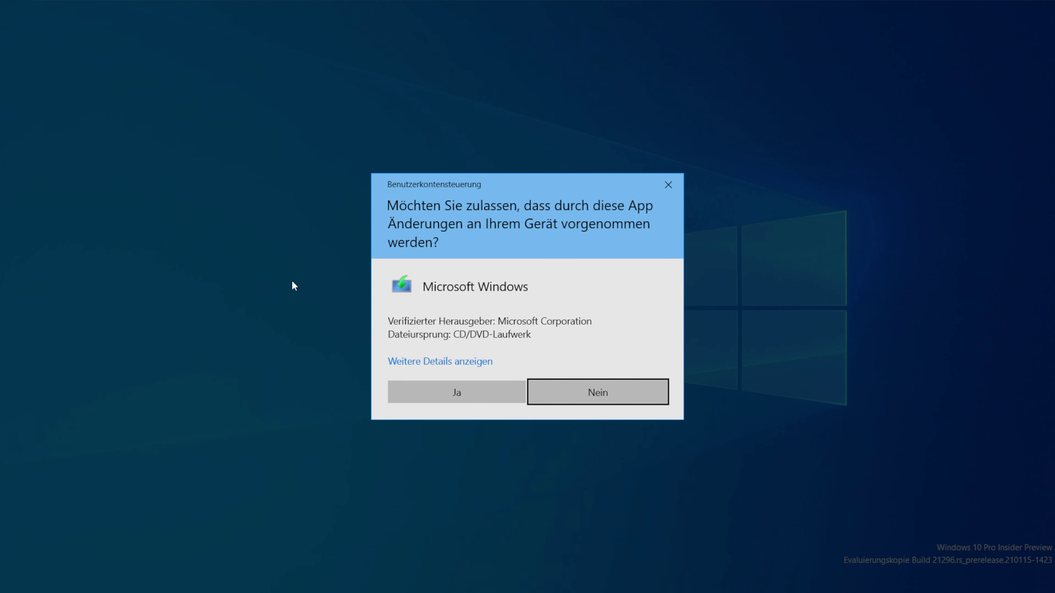
{"action": "left_click", "coordinate": [397, 397]}
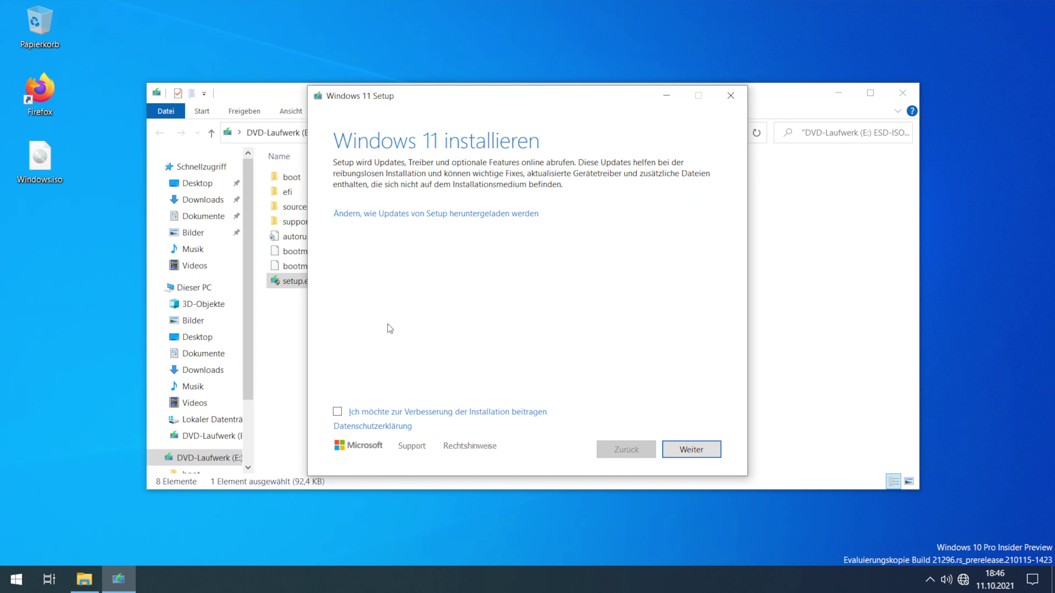
- Bring the File Explorer window forward and go to the folder C:\$WINDOWS.~BT\Sources
{"action": "left_click", "coordinate": [295, 335]}
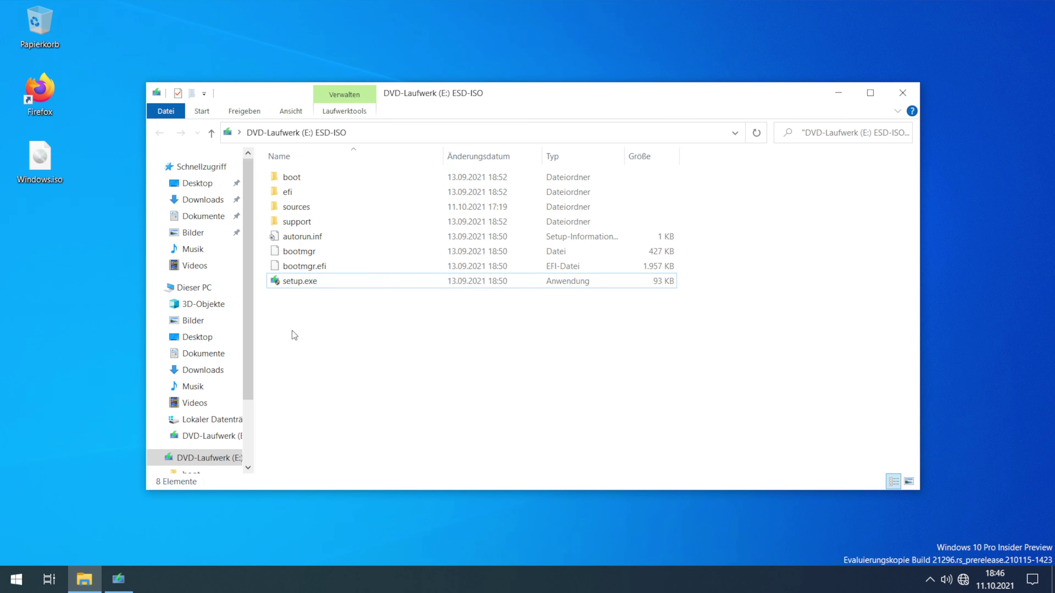
{"action": "key", "text": "alt+d"}
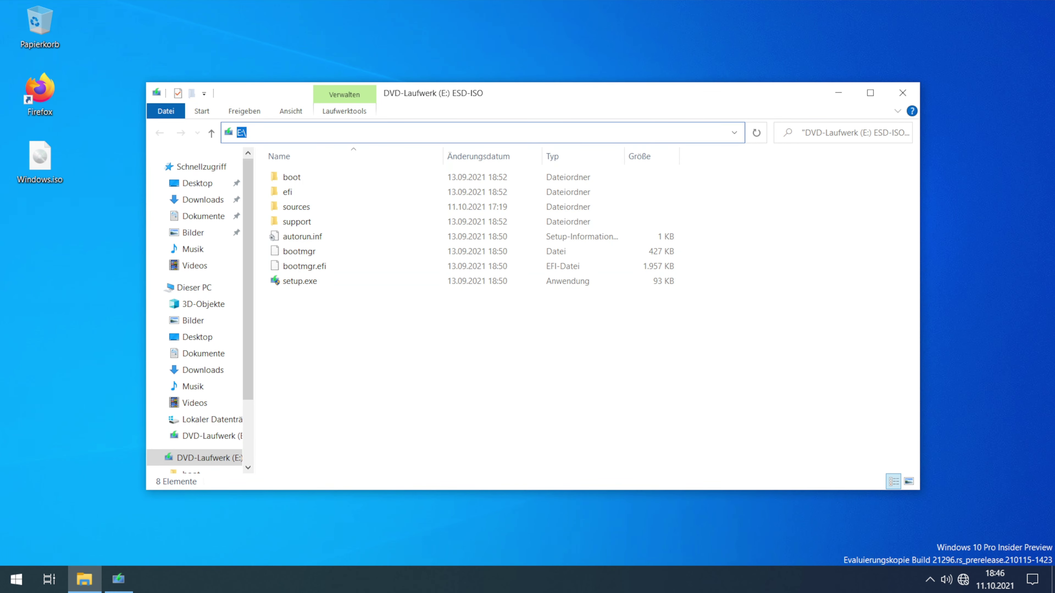
{"action": "left_click", "coordinate": [296, 134]}
{"action": "left_click_drag", "start_coordinate": [267, 135], "coordinate": [240, 137]}
{"action": "type", "text": "C:\\$WINDOWS.~BT\\Sources"}
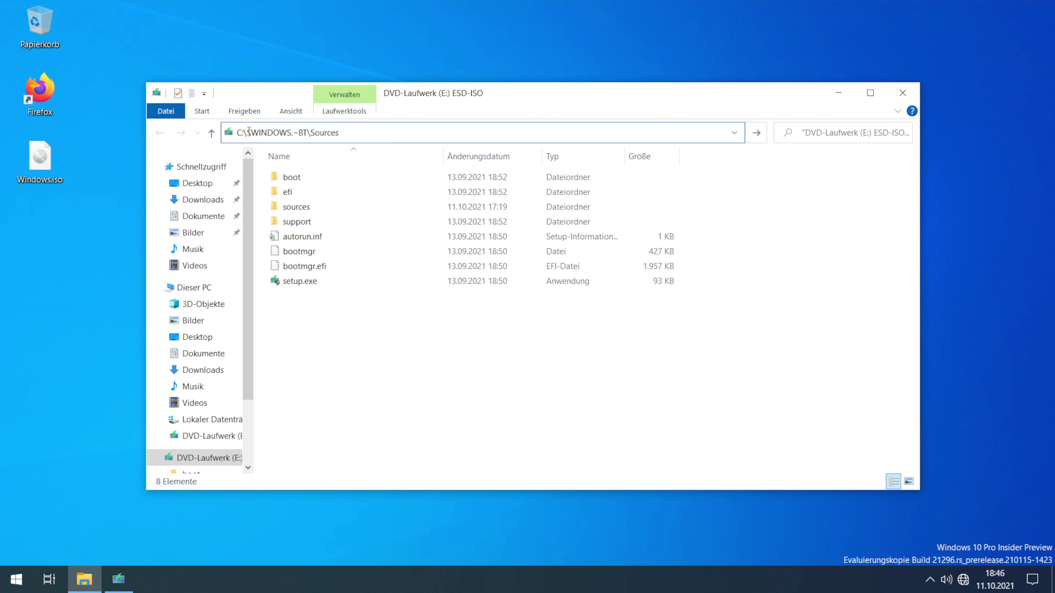
{"action": "left_click_drag", "start_coordinate": [247, 133], "coordinate": [341, 133]}
{"action": "left_click", "coordinate": [389, 134]}
{"action": "key", "text": "Return"}
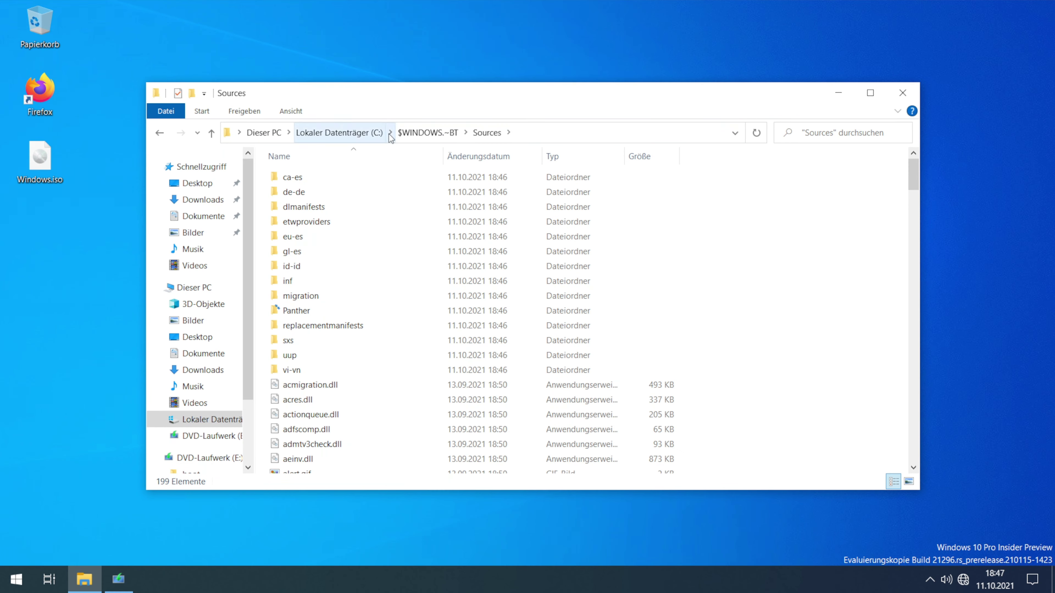
- Rename appraiser.dll in the Sources folder to appraiser1.dll, granting administrator permission for the change
{"action": "scroll", "coordinate": [400, 246], "scroll_direction": "down", "scroll_amount": 4}
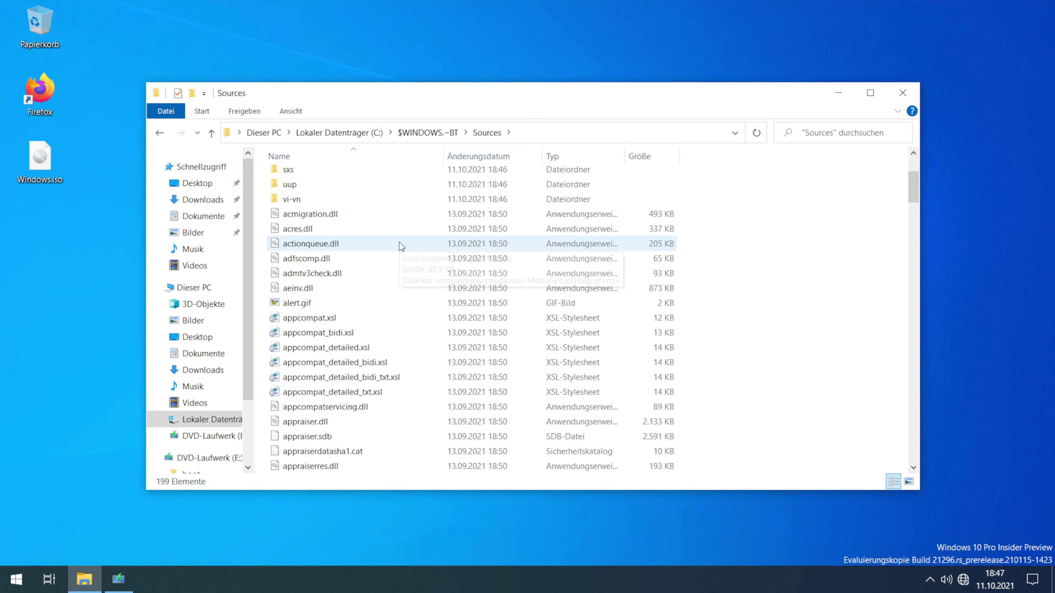
{"action": "scroll", "coordinate": [401, 246], "scroll_direction": "down", "scroll_amount": 1}
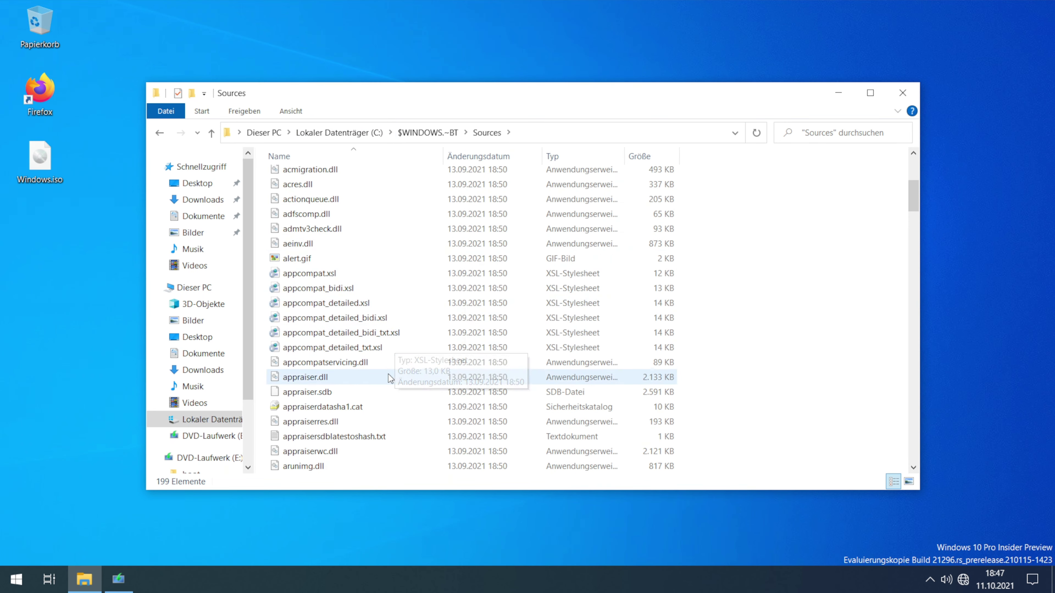
{"action": "left_click", "coordinate": [338, 379]}
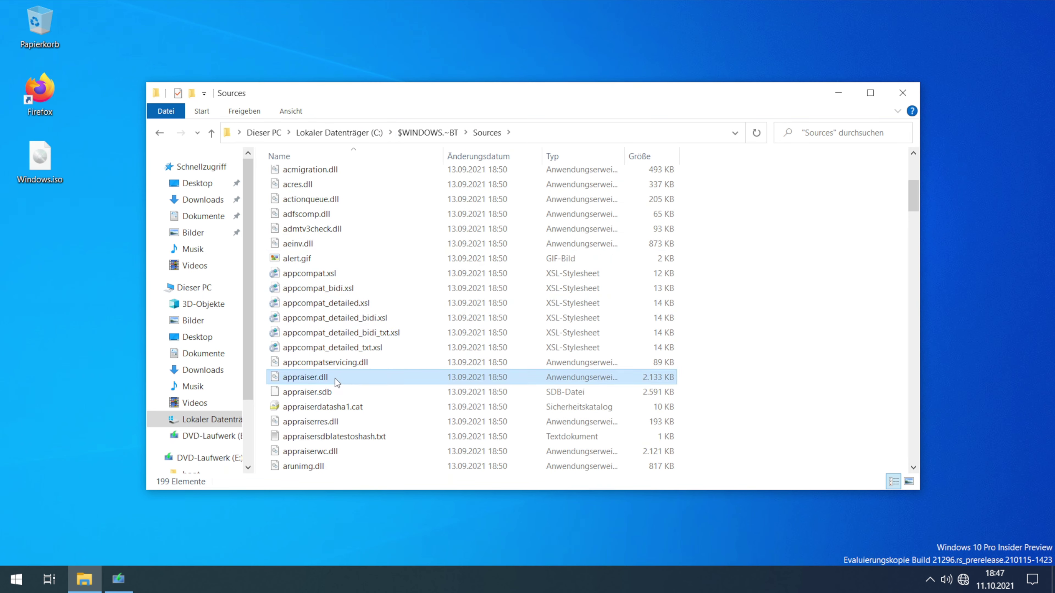
{"action": "left_click", "coordinate": [318, 378]}
{"action": "key", "text": "Right"}
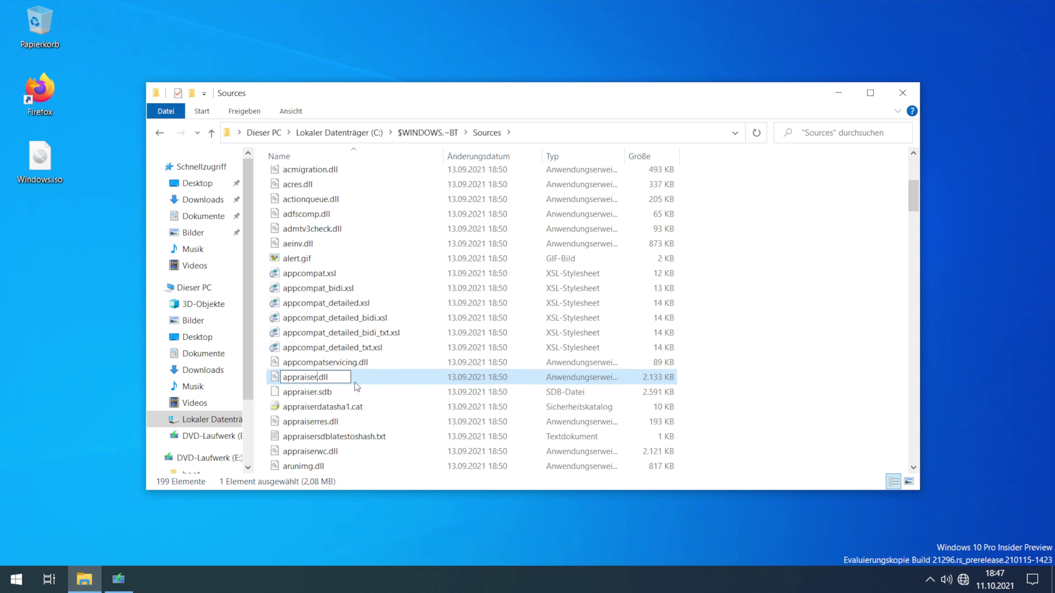
{"action": "type", "text": "1"}
{"action": "key", "text": "Return"}
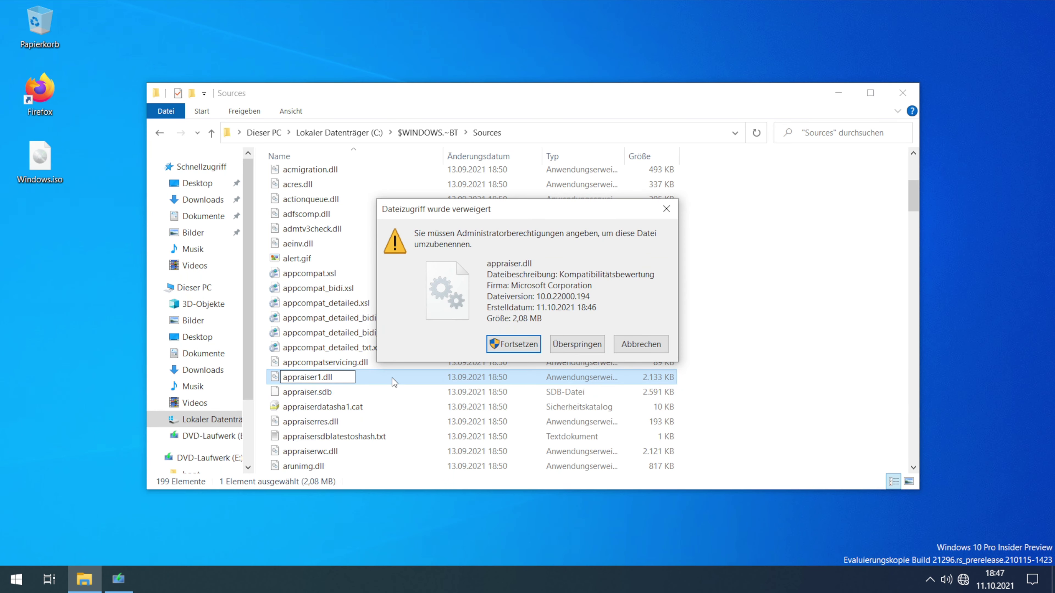
{"action": "left_click", "coordinate": [514, 344]}
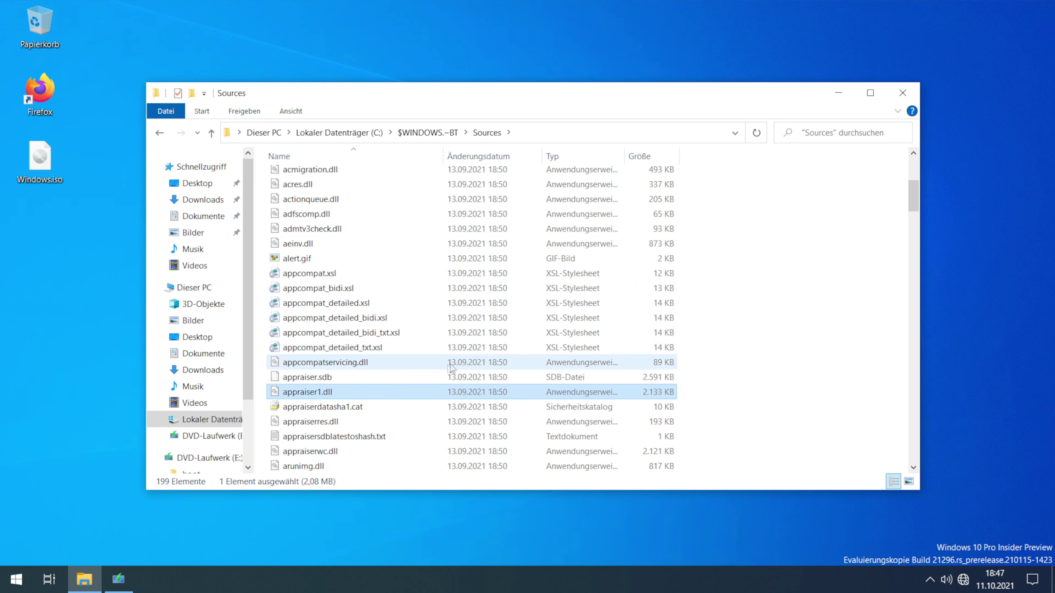
- Delete the file appraiser.sdb from the Sources folder
{"action": "left_click", "coordinate": [328, 380]}
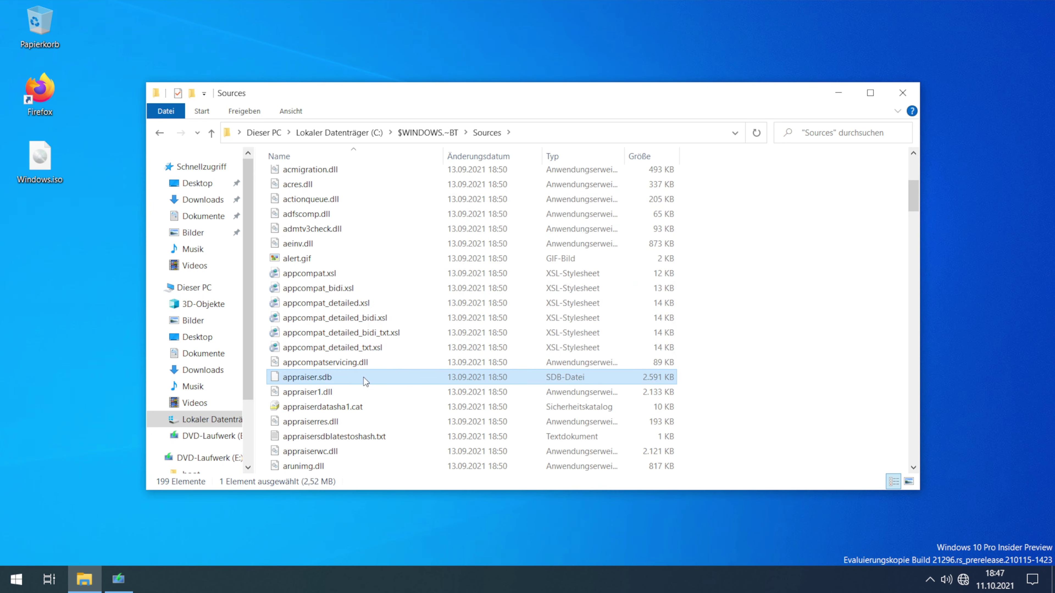
{"action": "right_click", "coordinate": [365, 381]}
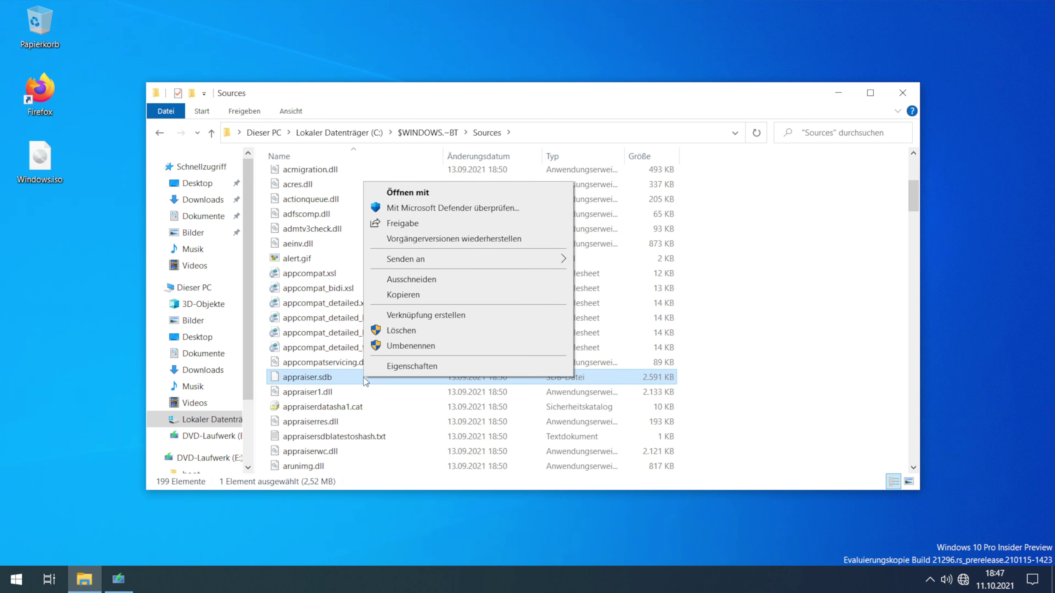
{"action": "left_click", "coordinate": [452, 335]}
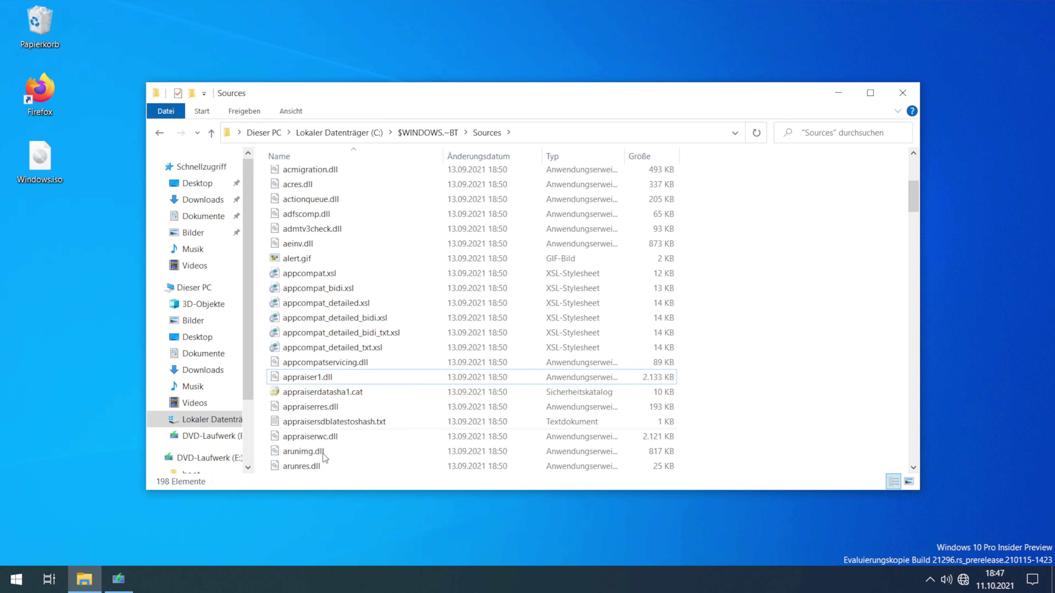
- Return to Windows 11 Setup, continue past the opening page and accept the license terms
{"action": "left_click", "coordinate": [130, 584]}
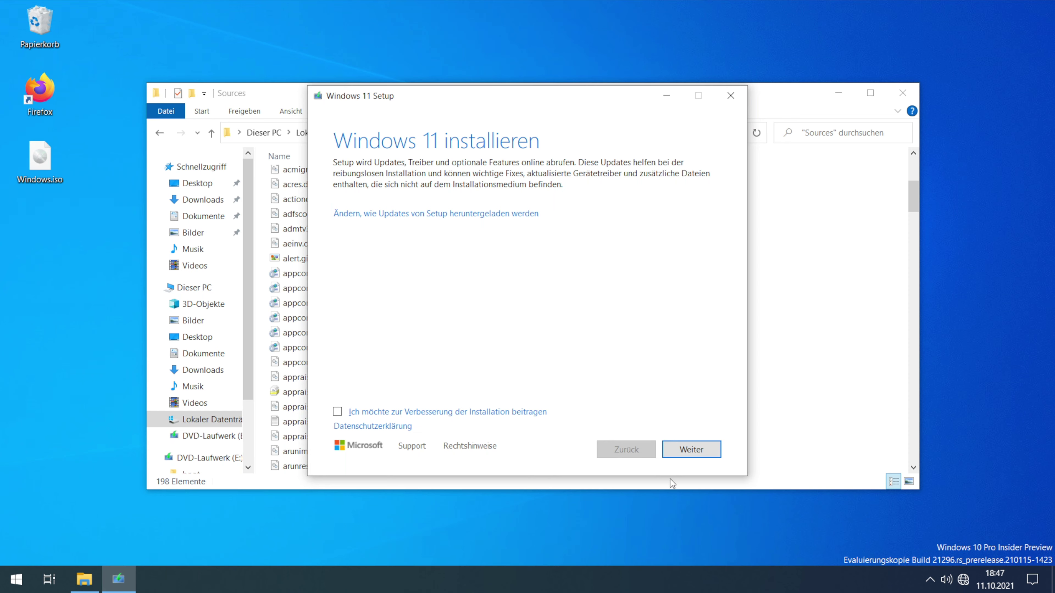
{"action": "left_click", "coordinate": [702, 453]}
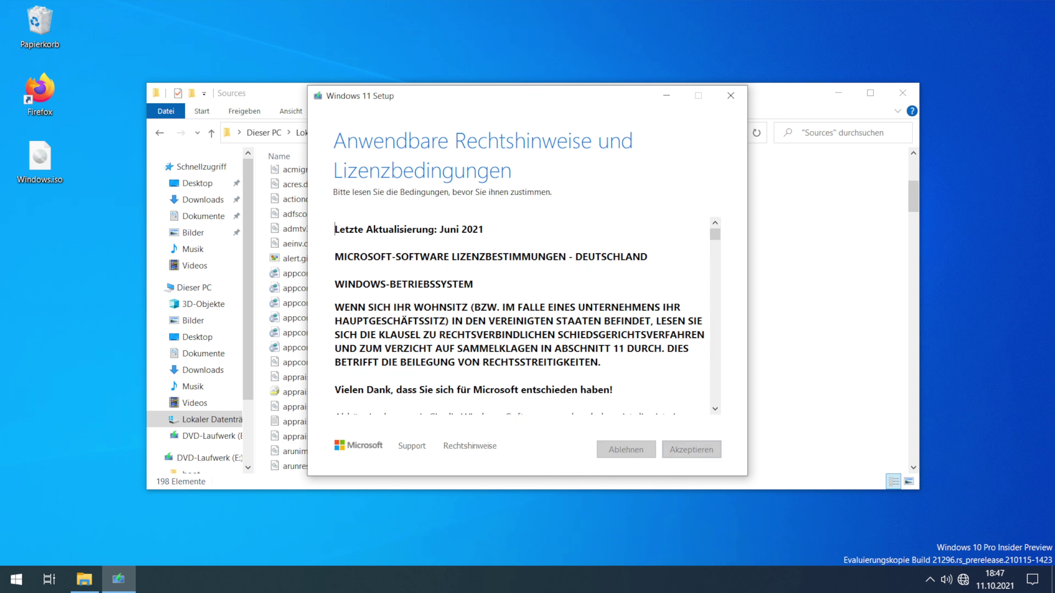
{"action": "left_click", "coordinate": [690, 454]}
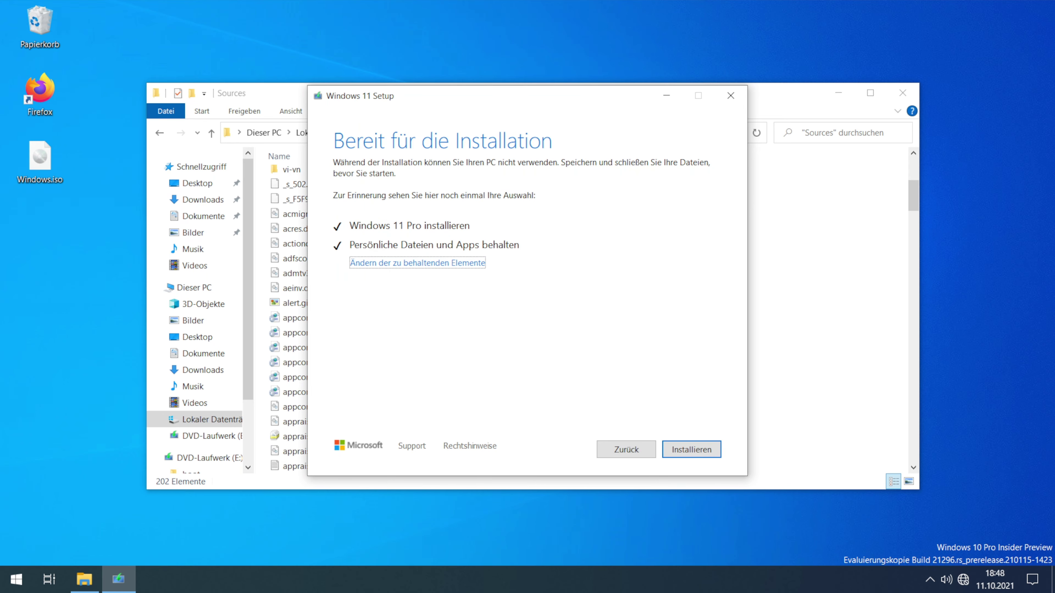
- Start installing Windows 11 Pro while keeping personal files and apps
{"action": "left_click", "coordinate": [693, 451]}
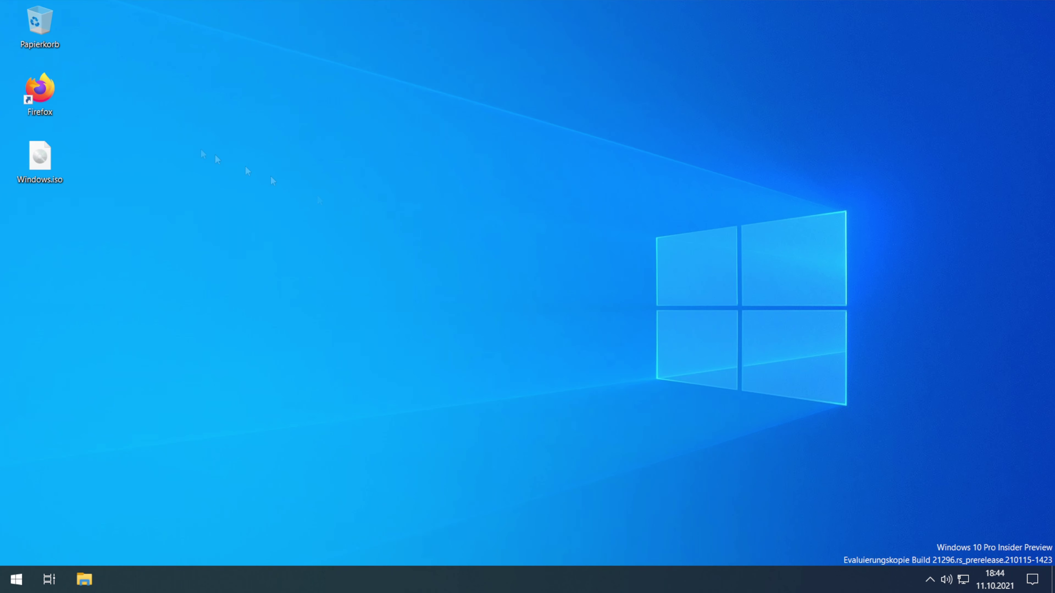
- Switch to Firefox and go to Microsoft's Download Windows 11 page
{"action": "double_click", "coordinate": [53, 97]}
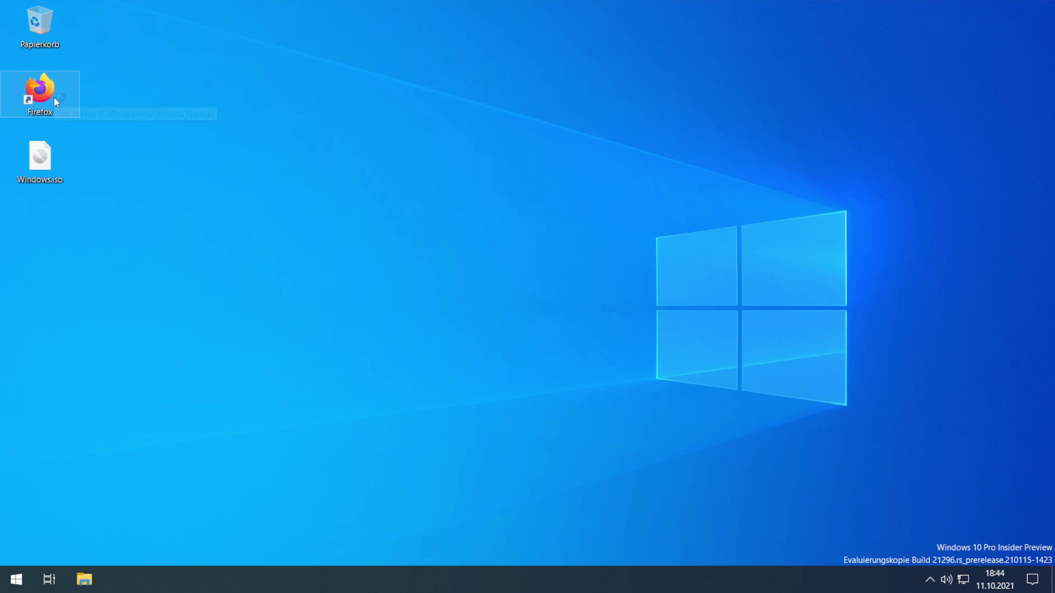
{"action": "left_click", "coordinate": [380, 46]}
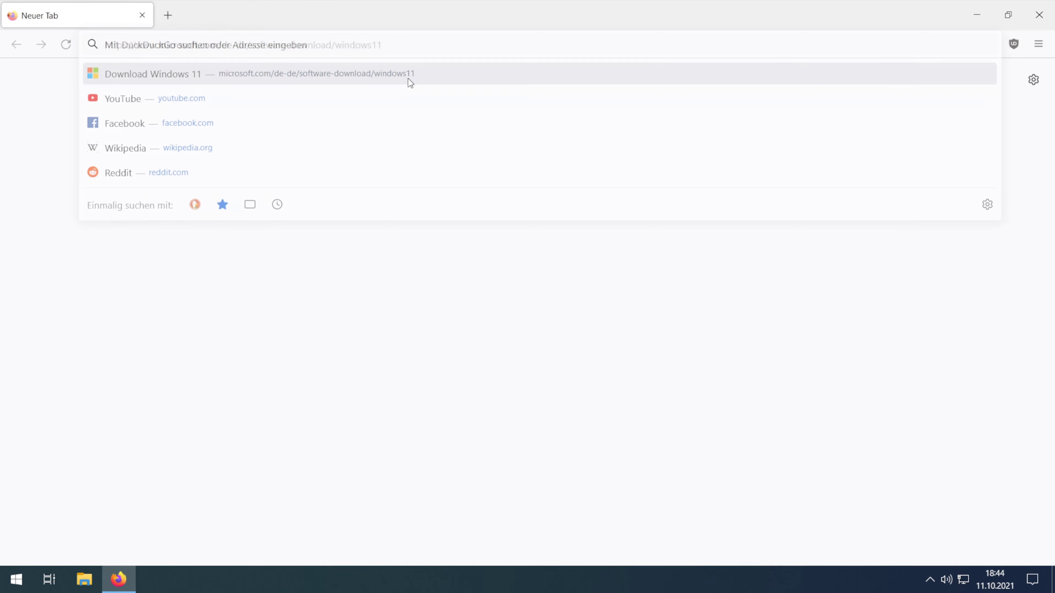
{"action": "left_click", "coordinate": [408, 79]}
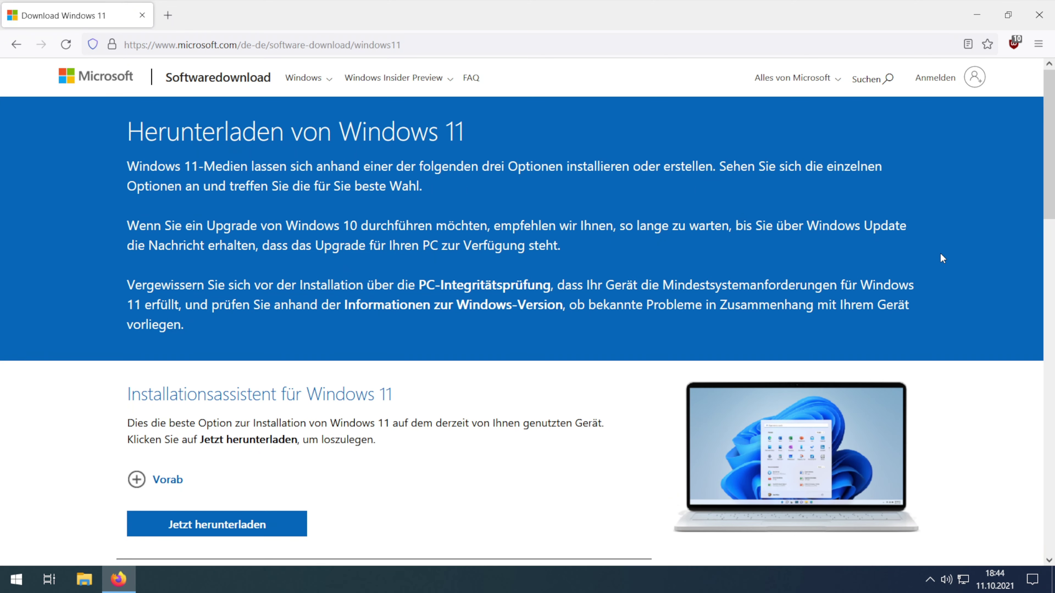
- In the disk image (ISO) section, choose Windows 11 as the download and submit the selection
{"action": "scroll", "coordinate": [941, 254], "scroll_direction": "down", "scroll_amount": 10}
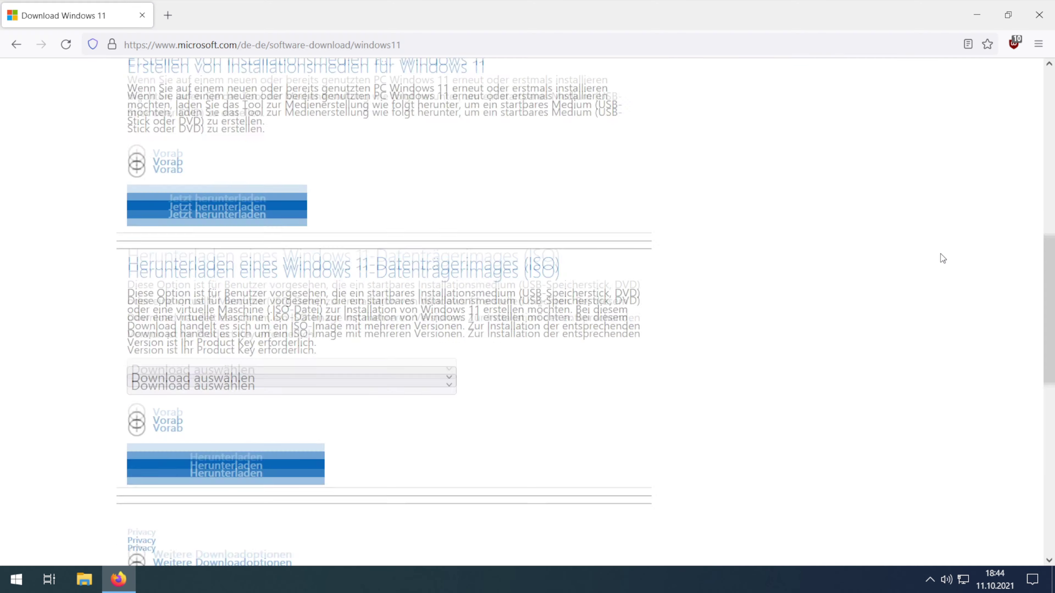
{"action": "left_click", "coordinate": [442, 318]}
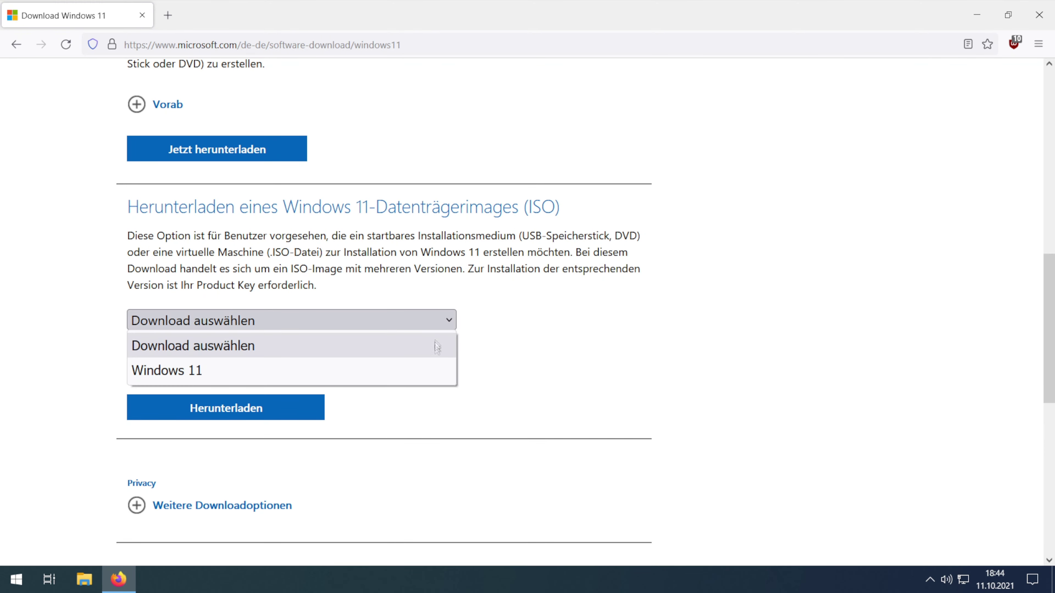
{"action": "left_click", "coordinate": [433, 372]}
{"action": "left_click", "coordinate": [285, 408]}
- Confirm Deutsch as the product language and start the 64-bit ISO download, saving the file
{"action": "scroll", "coordinate": [282, 405], "scroll_direction": "down", "scroll_amount": 5}
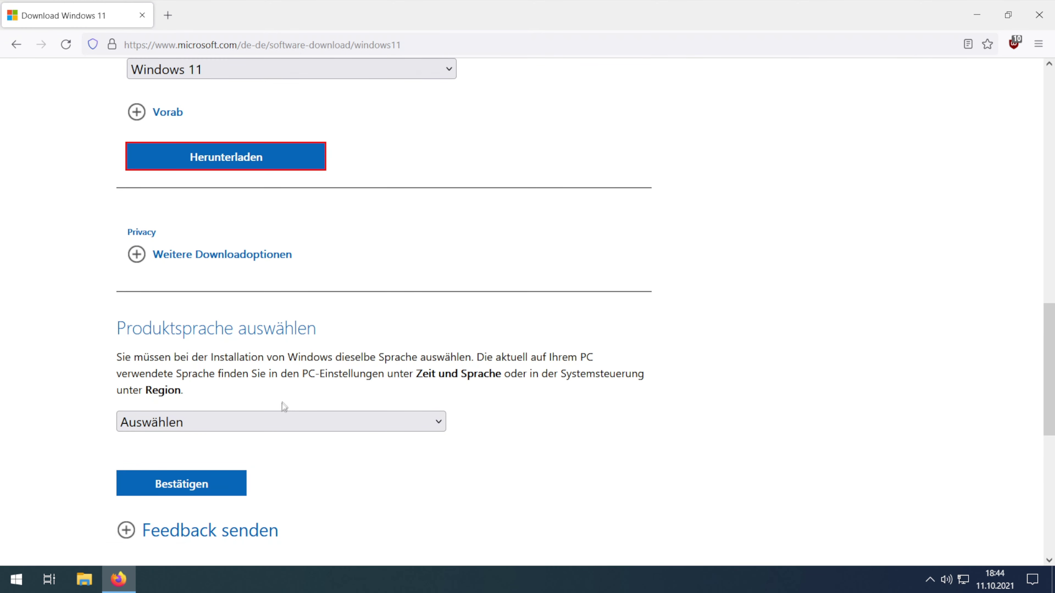
{"action": "left_click", "coordinate": [279, 422]}
{"action": "left_click", "coordinate": [275, 228]}
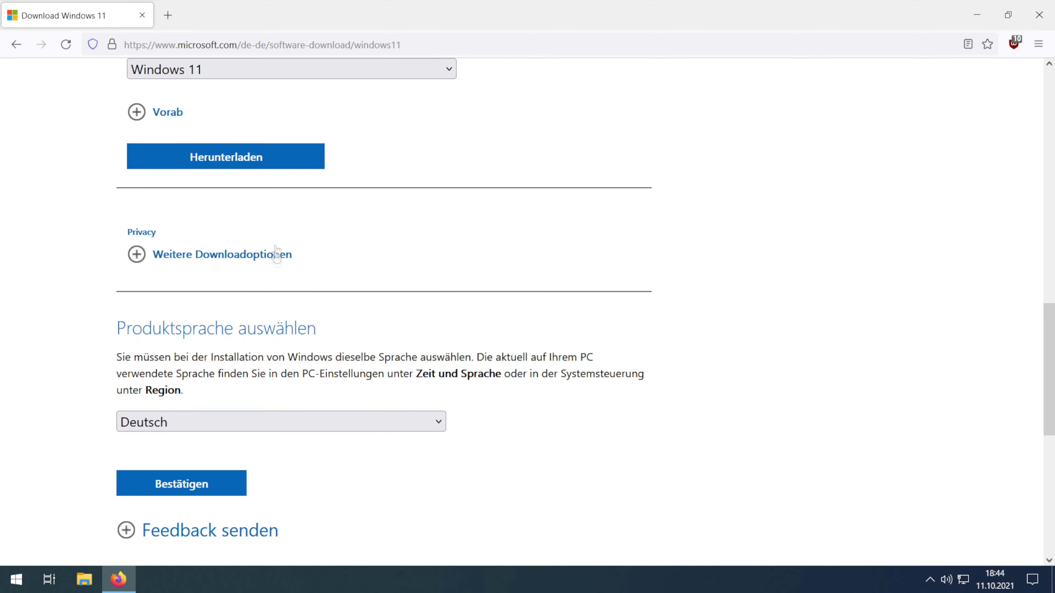
{"action": "left_click", "coordinate": [236, 479]}
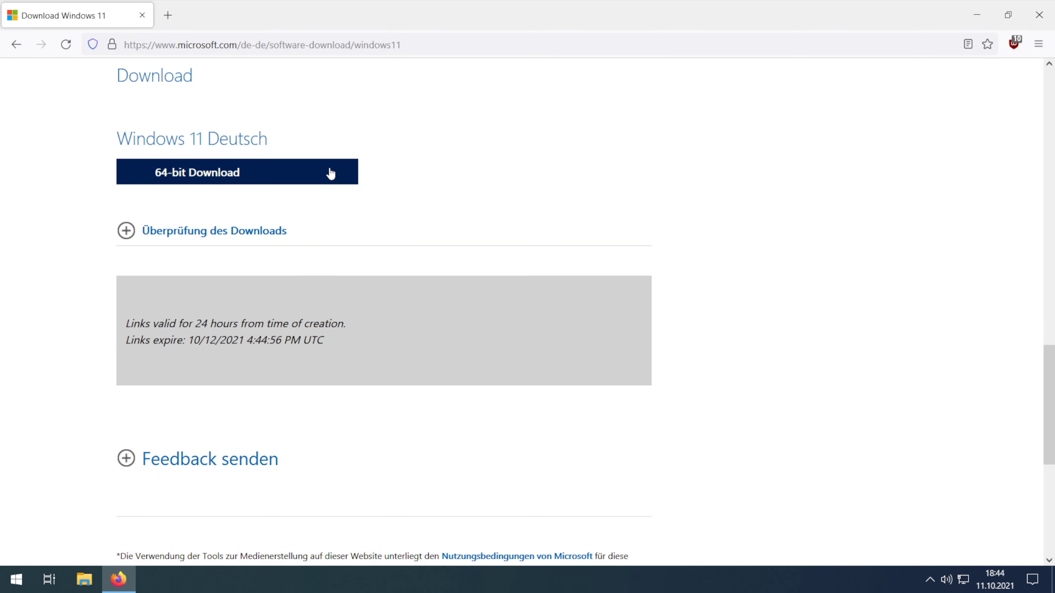
{"action": "left_click", "coordinate": [330, 172]}
{"action": "left_click", "coordinate": [573, 365]}
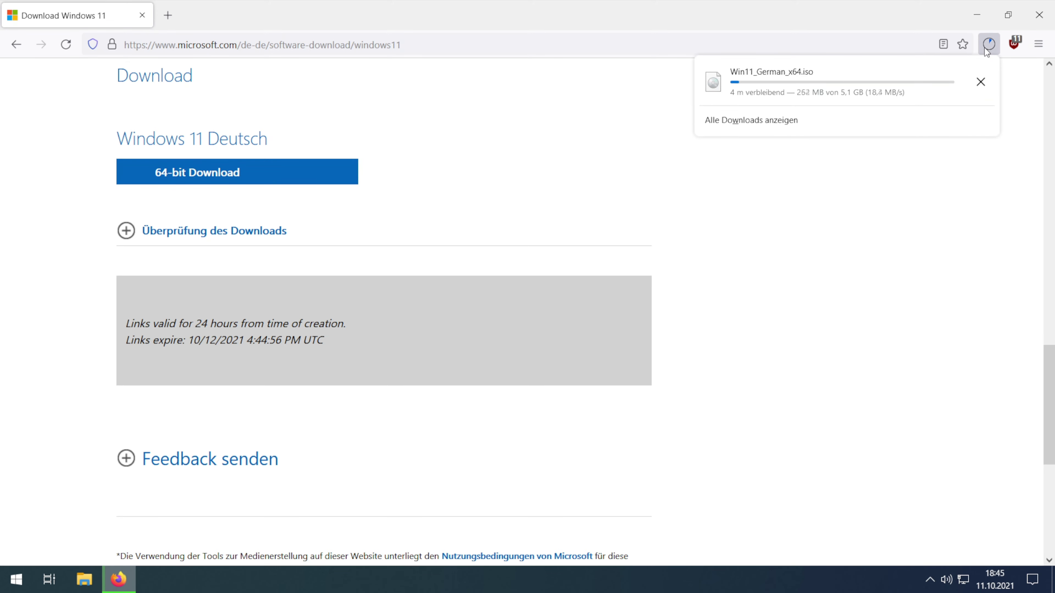
- Cancel the running download of Win11_German_x64.iso and close the browser
{"action": "left_click", "coordinate": [980, 82]}
{"action": "left_click", "coordinate": [1045, 9]}
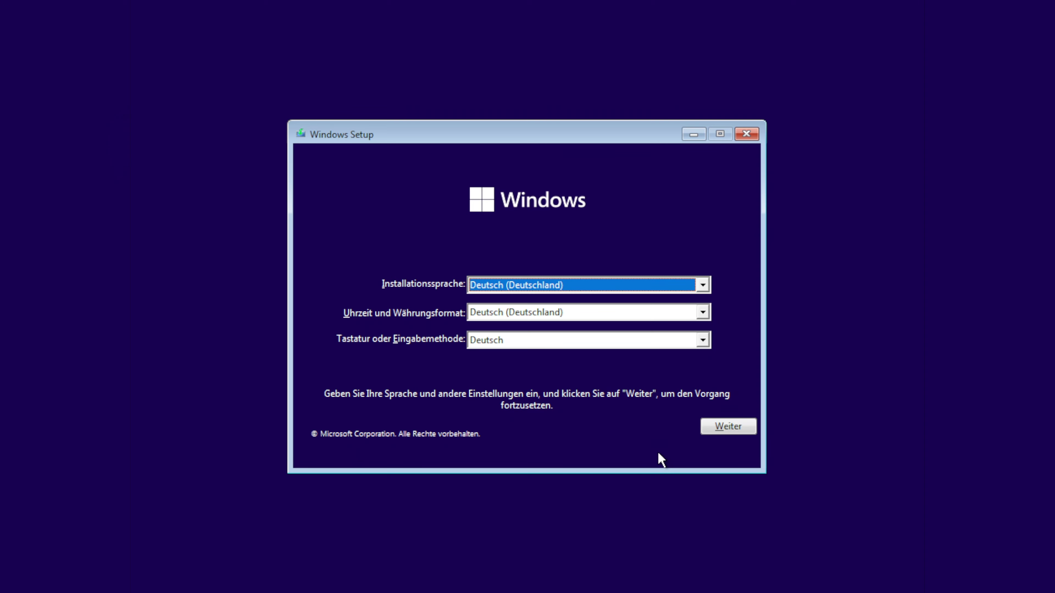
- Accept the German language settings in Windows Setup and run regedit from a command prompt, maximizing its window
{"action": "left_click", "coordinate": [714, 432]}
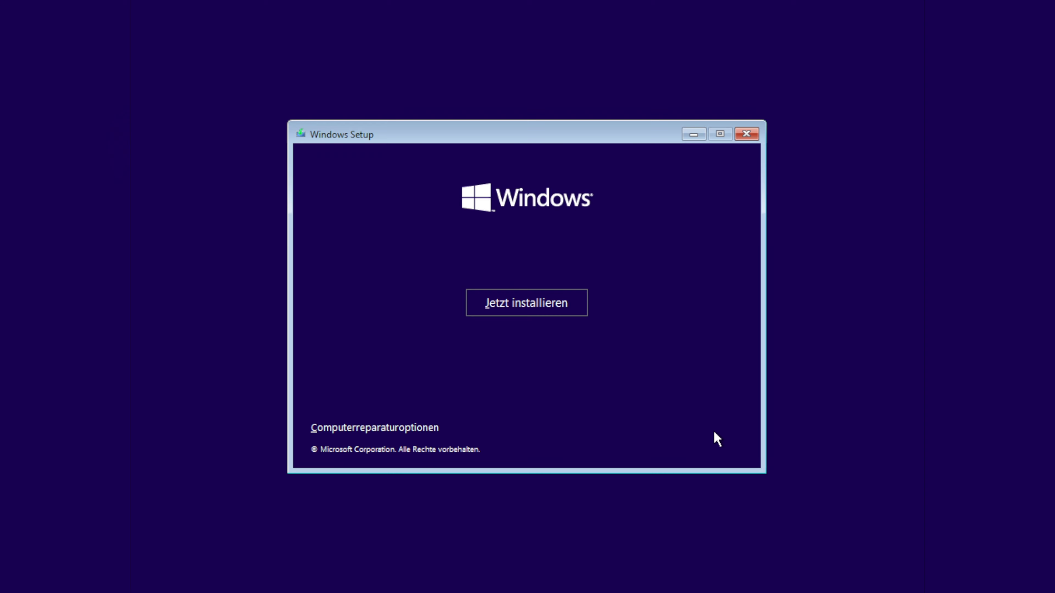
{"action": "key", "text": "shift+F10"}
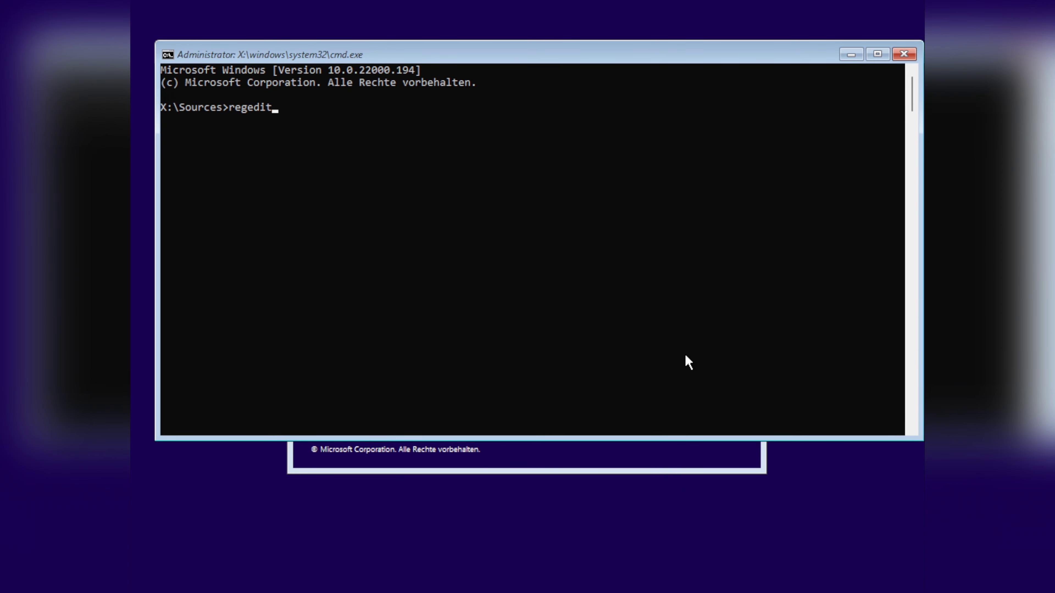
{"action": "key", "text": "Return"}
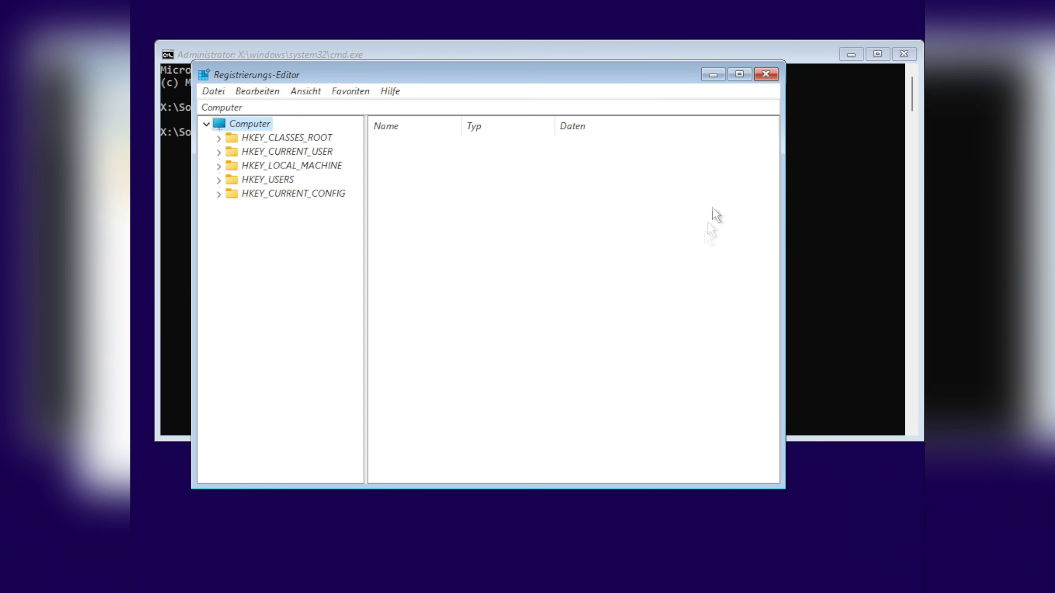
{"action": "left_click", "coordinate": [739, 74]}
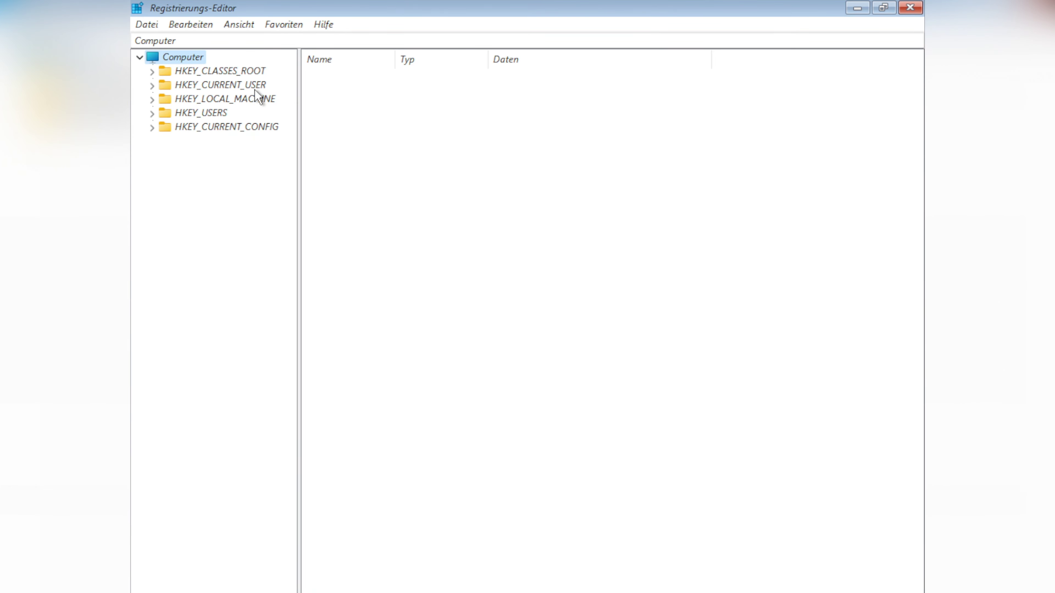
- Create a new key named LabConfig under HKEY_LOCAL_MACHINE\SYSTEM\Setup
{"action": "left_click", "coordinate": [150, 99]}
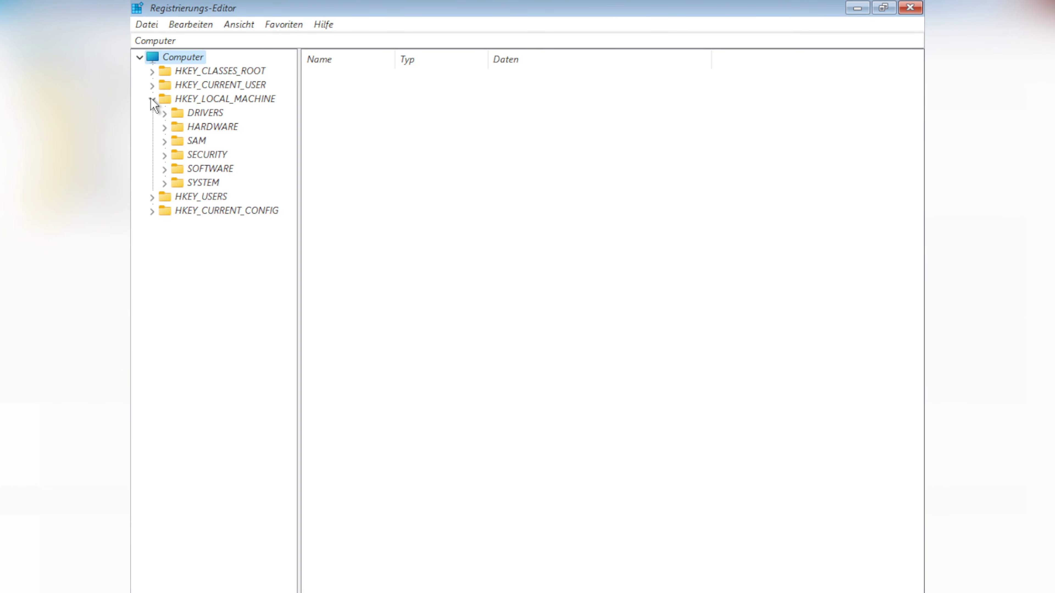
{"action": "left_click", "coordinate": [170, 183]}
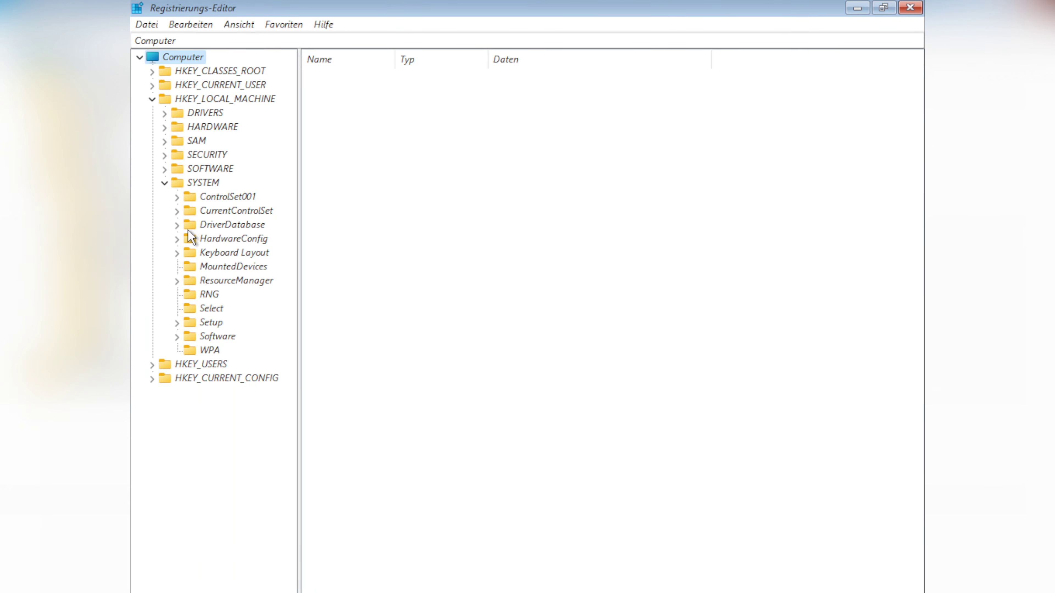
{"action": "left_click", "coordinate": [211, 323]}
{"action": "right_click", "coordinate": [212, 324]}
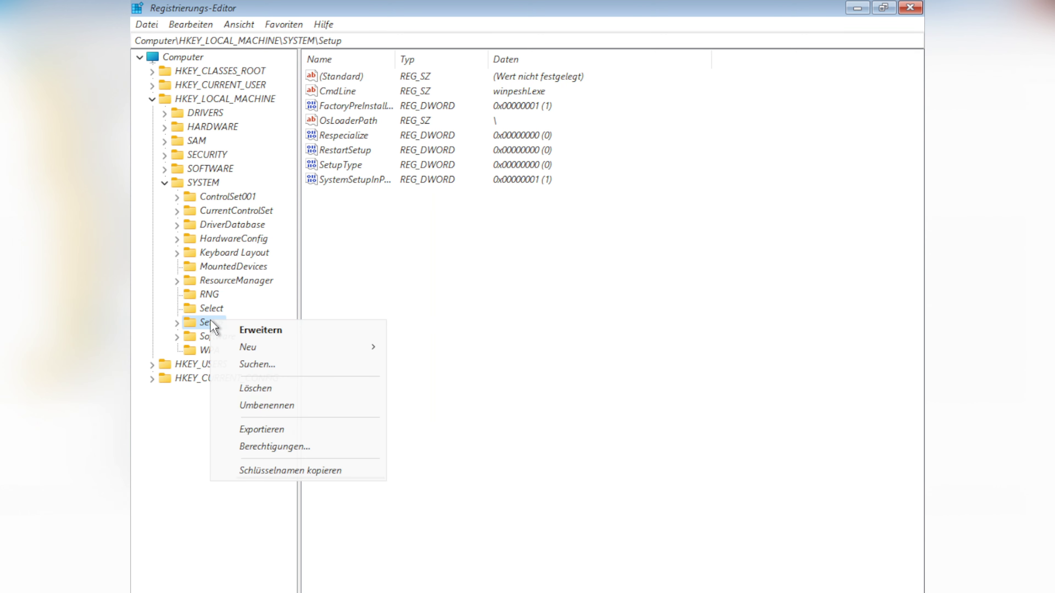
{"action": "mouse_move", "coordinate": [270, 347]}
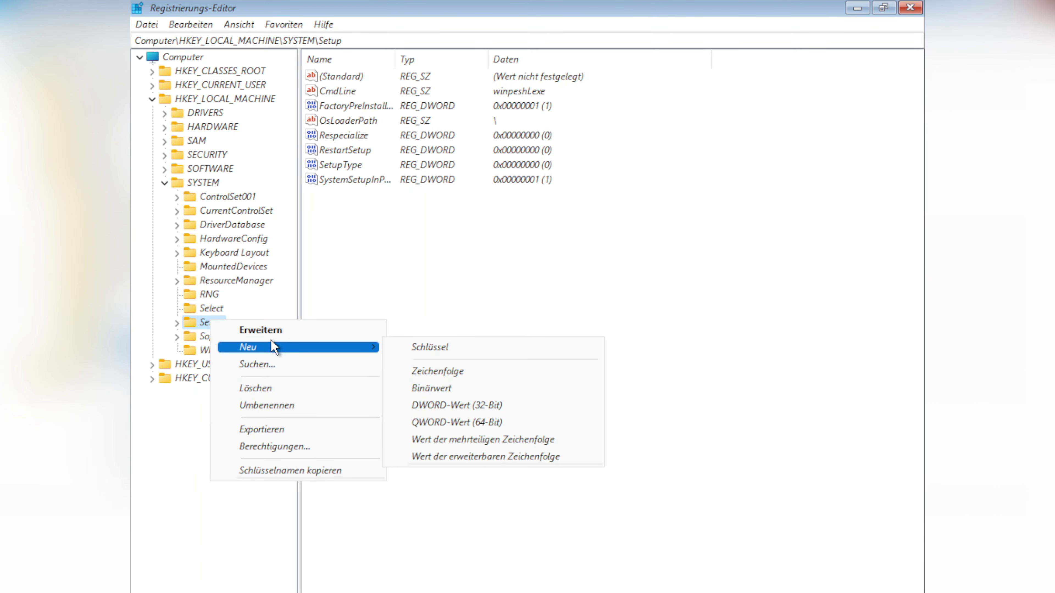
{"action": "left_click", "coordinate": [452, 348]}
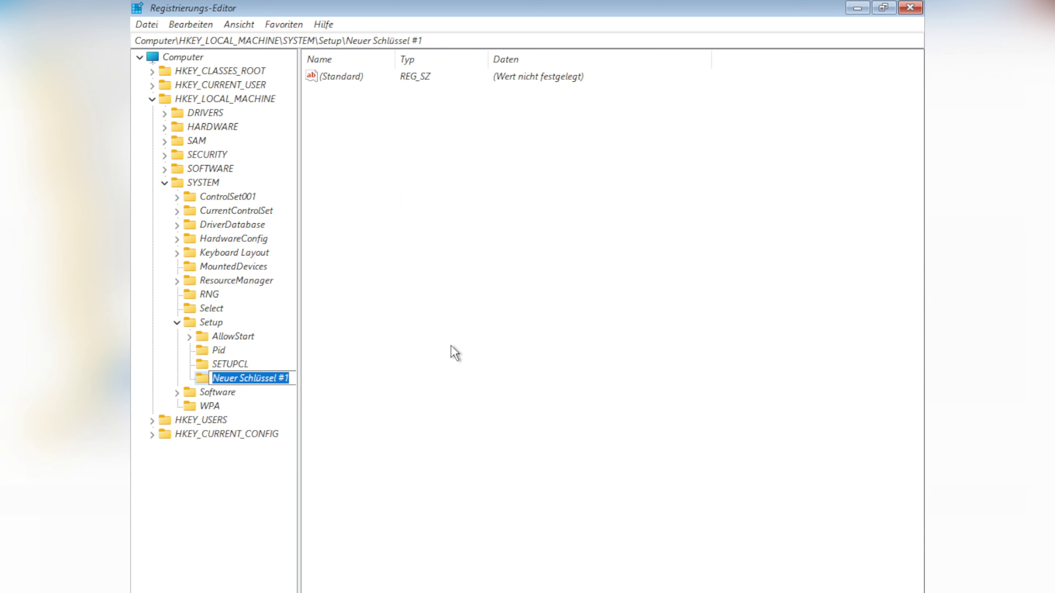
{"action": "type", "text": "Lab"}
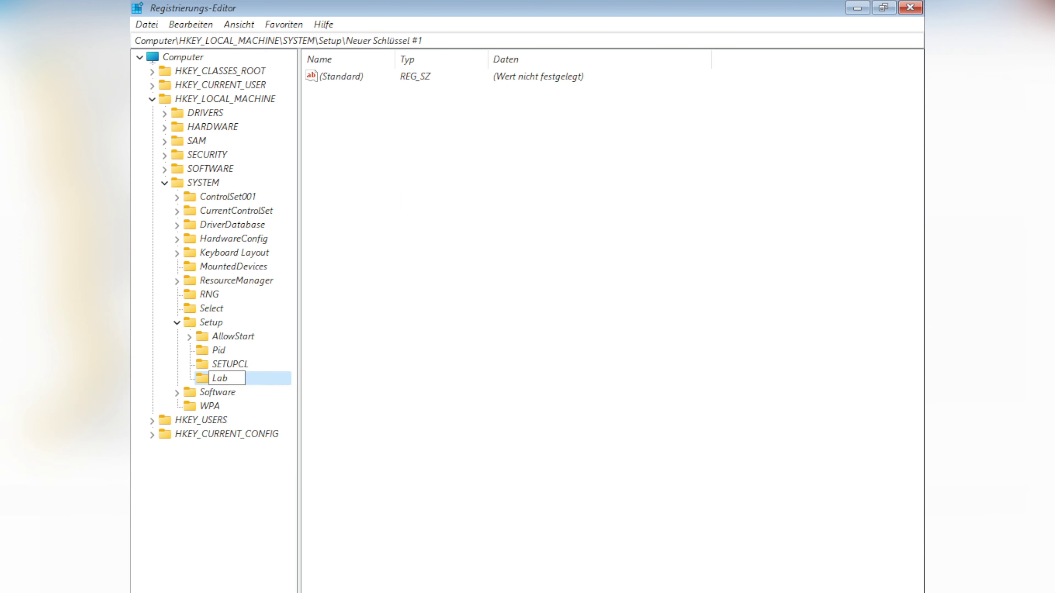
{"action": "type", "text": "Config"}
{"action": "key", "text": "Return"}
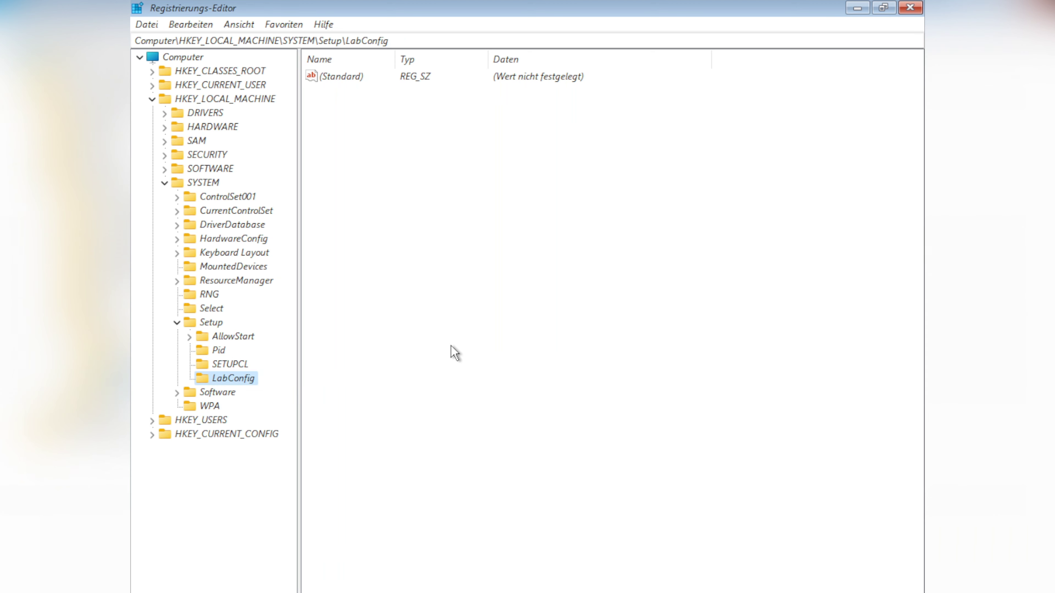
- Add a 32-bit DWORD value named BypassTPMCheck to the LabConfig key
{"action": "right_click", "coordinate": [451, 345]}
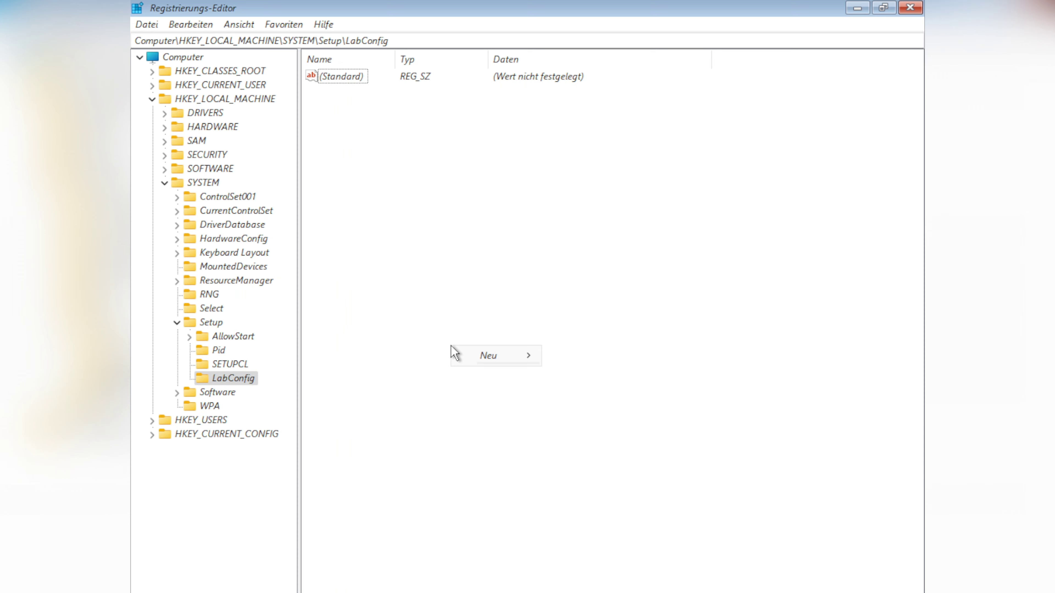
{"action": "mouse_move", "coordinate": [492, 356]}
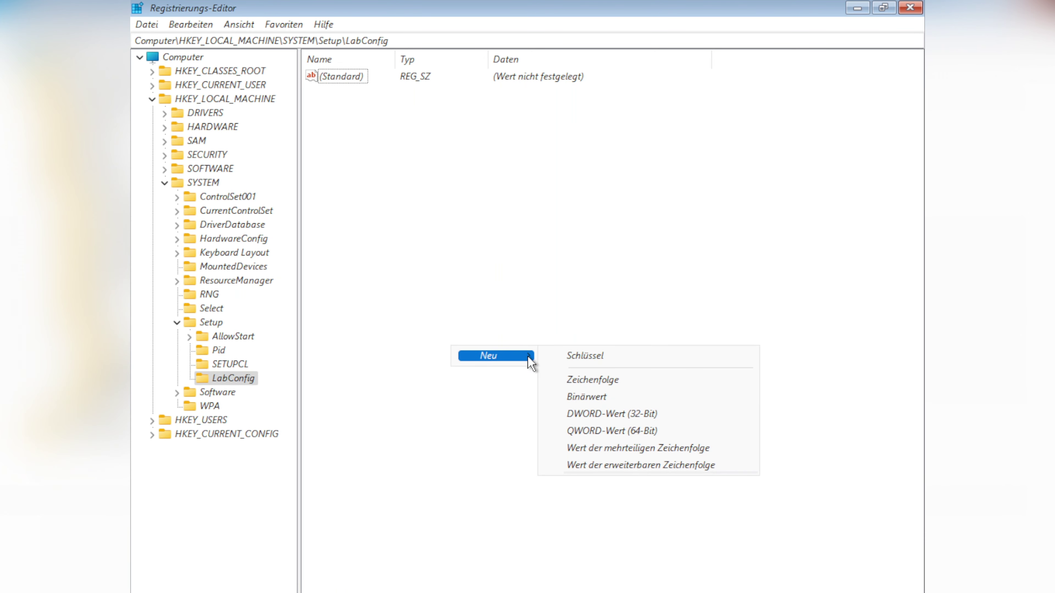
{"action": "left_click", "coordinate": [654, 414]}
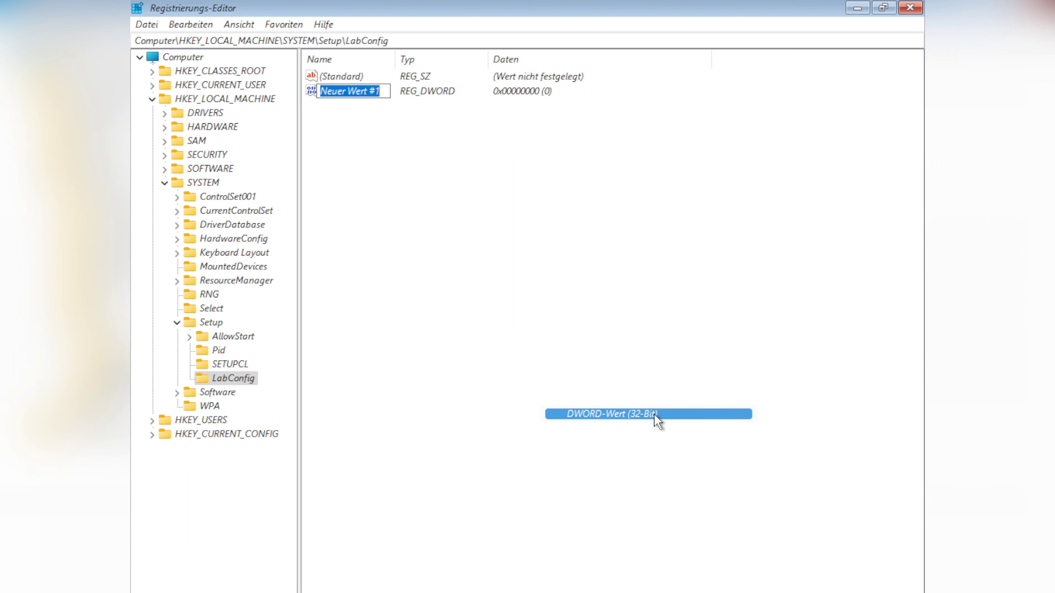
{"action": "type", "text": "B"}
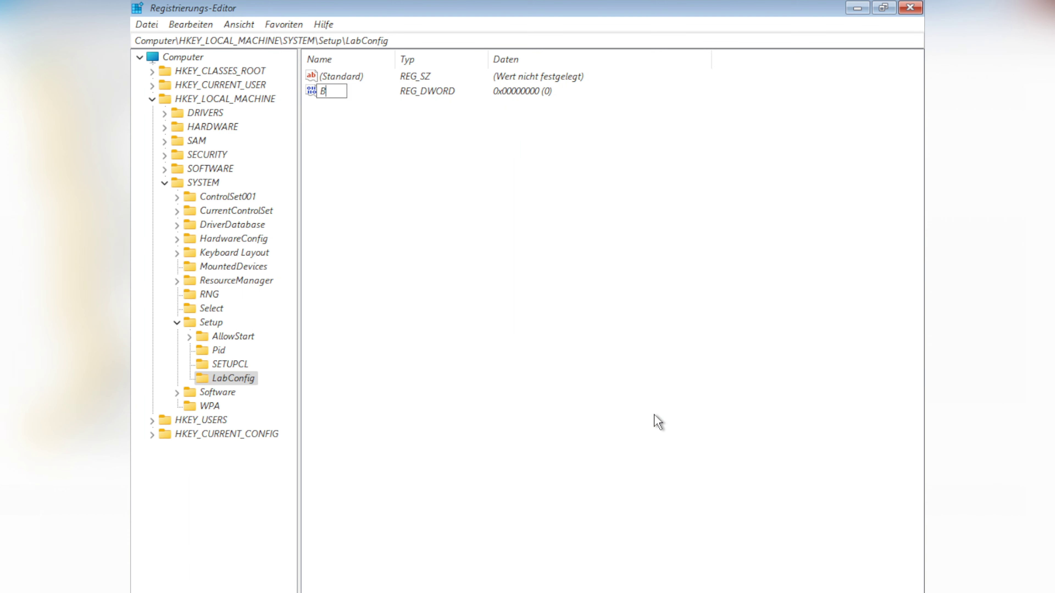
{"action": "type", "text": "ypassTPMCheck"}
{"action": "key", "text": "Return"}
- Add a 32-bit DWORD value named BypassRAMCheck to the LabConfig key
{"action": "right_click", "coordinate": [658, 422]}
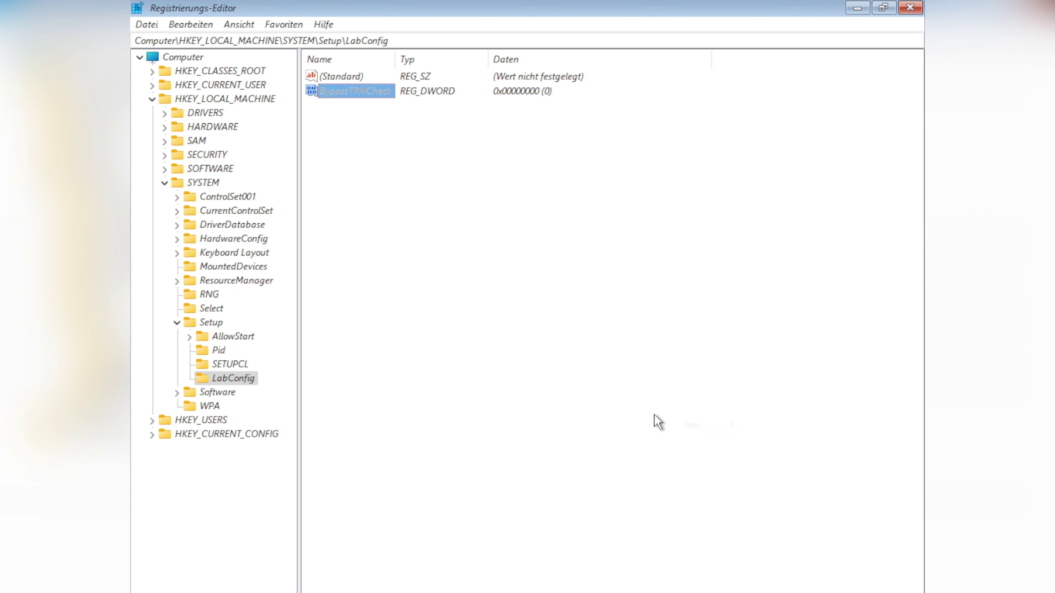
{"action": "mouse_move", "coordinate": [692, 432]}
{"action": "left_click", "coordinate": [527, 484]}
{"action": "type", "text": "BypassRAMCheck"}
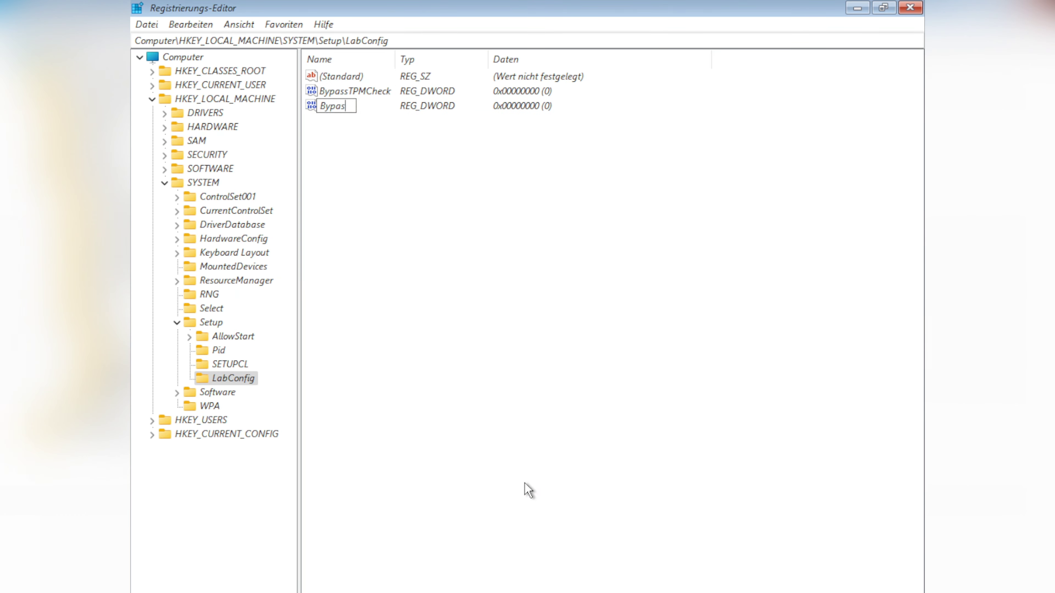
{"action": "key", "text": "Return"}
- Add a 32-bit DWORD value named BypassDiskCheck to the LabConfig key
{"action": "right_click", "coordinate": [528, 218]}
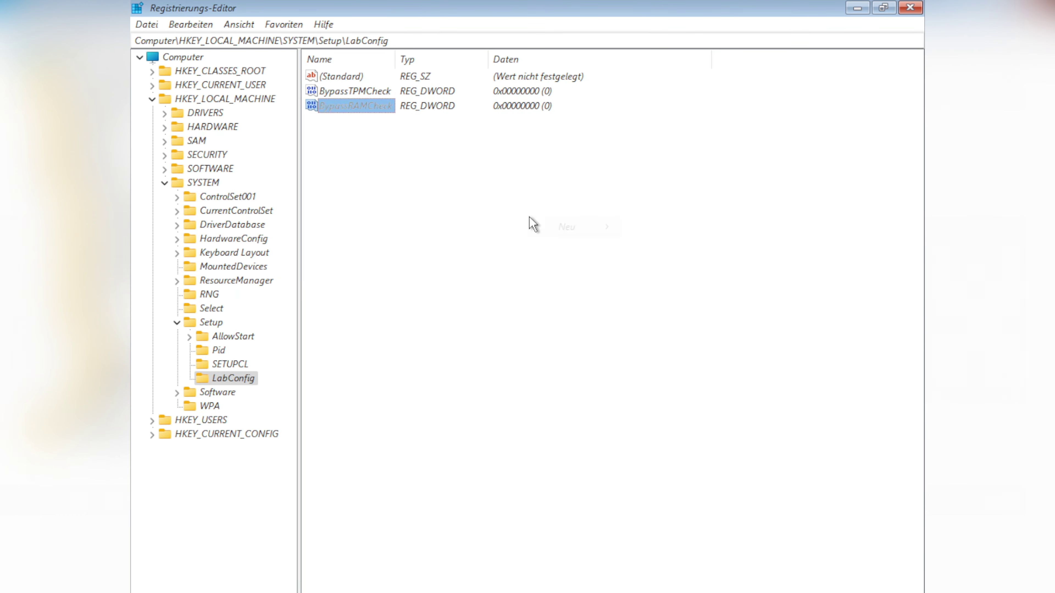
{"action": "mouse_move", "coordinate": [536, 226]}
{"action": "left_click", "coordinate": [698, 283]}
{"action": "type", "text": "B"}
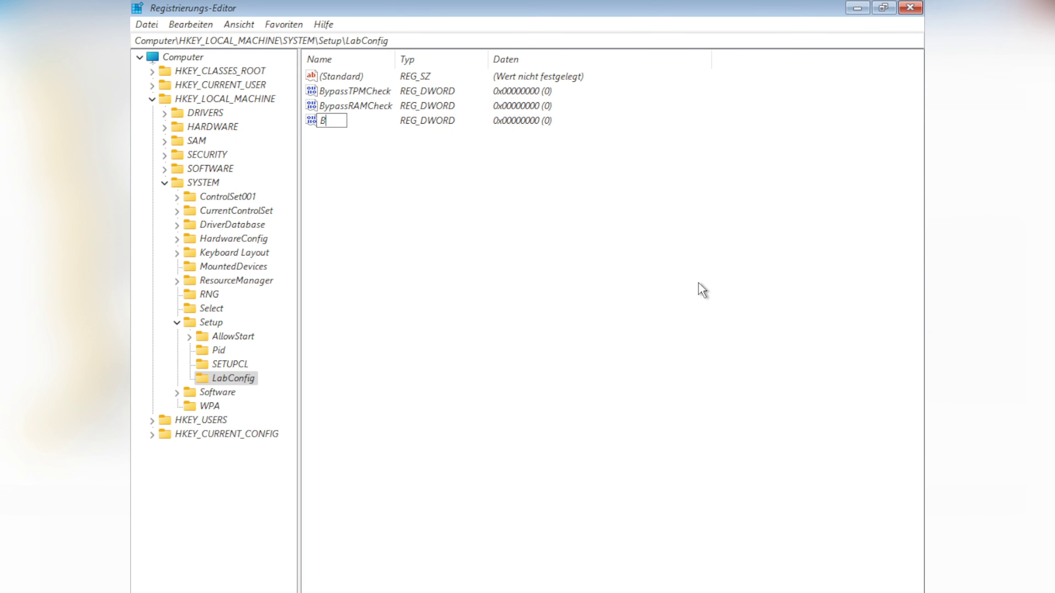
{"action": "type", "text": "ypassDiskCheck"}
{"action": "key", "text": "Return"}
- Add a 32-bit DWORD value named BypassSecureBootCheck to the LabConfig key
{"action": "right_click", "coordinate": [460, 277]}
{"action": "mouse_move", "coordinate": [459, 275]}
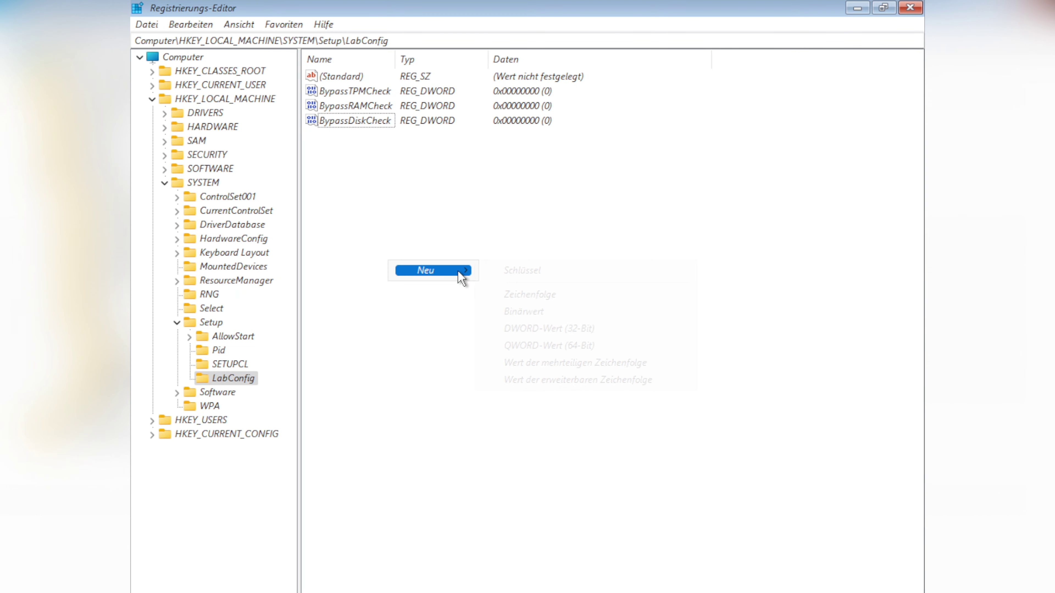
{"action": "left_click", "coordinate": [548, 329]}
{"action": "type", "text": "BypassSecureBootCheck"}
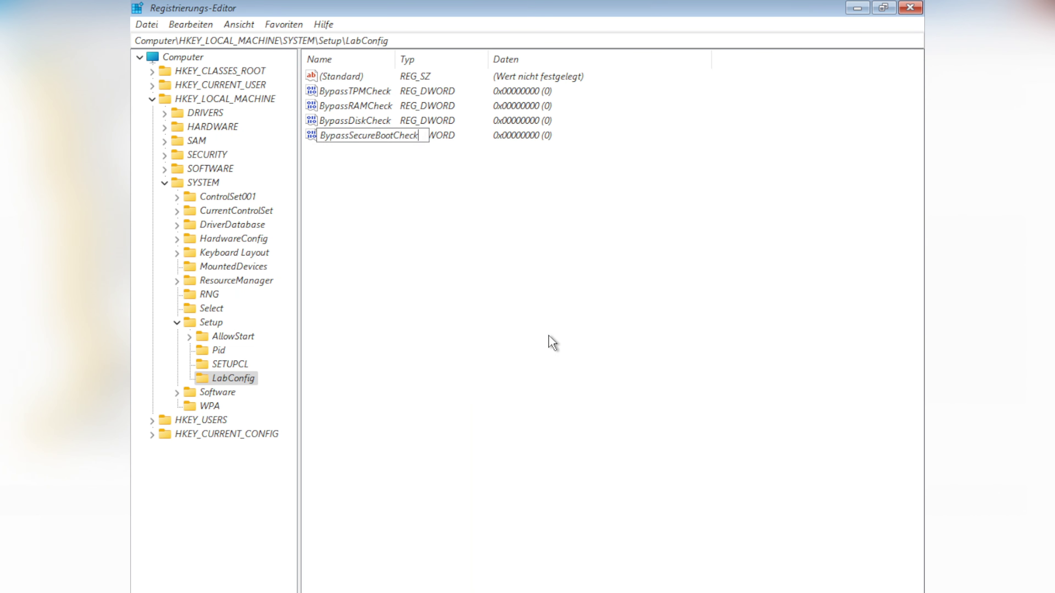
{"action": "key", "text": "Return"}
- Add a 32-bit DWORD value named BypassStorageCheck to the LabConfig key
{"action": "right_click", "coordinate": [552, 343]}
{"action": "mouse_move", "coordinate": [577, 354]}
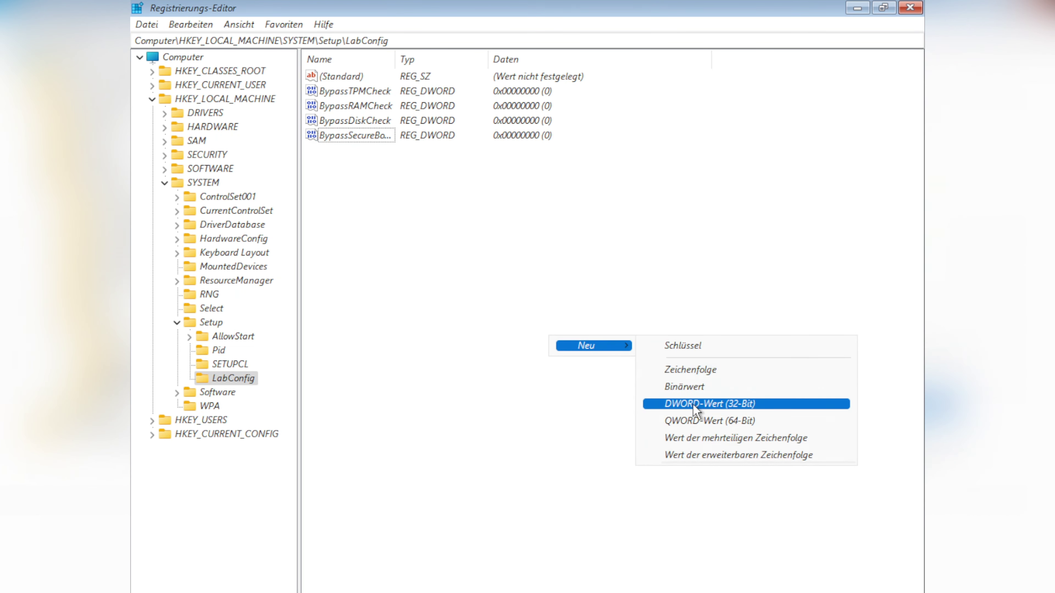
{"action": "left_click", "coordinate": [699, 406]}
{"action": "type", "text": "BypassStorageCheck"}
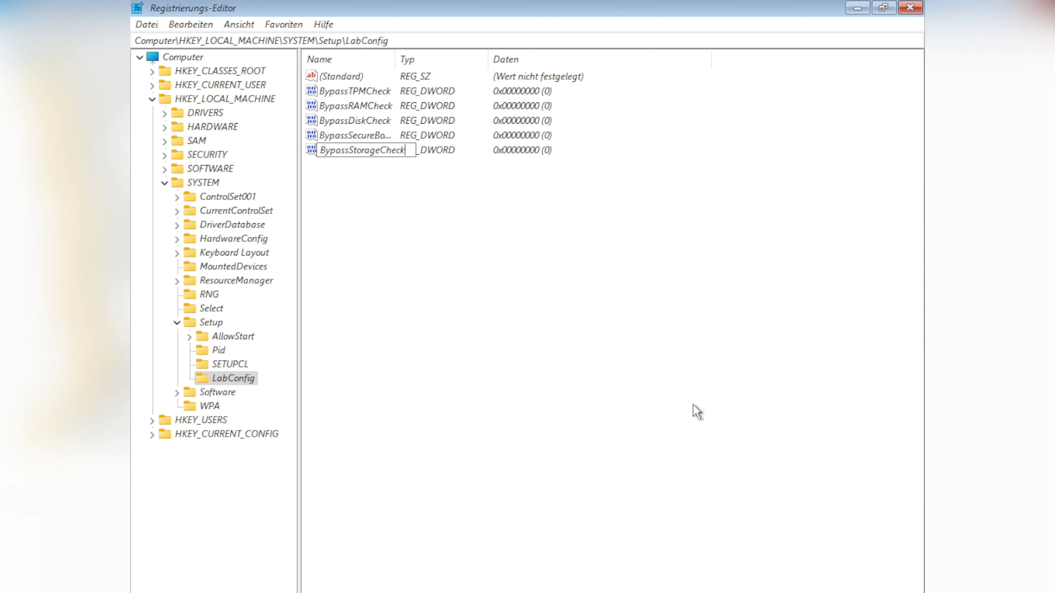
{"action": "key", "text": "Return"}
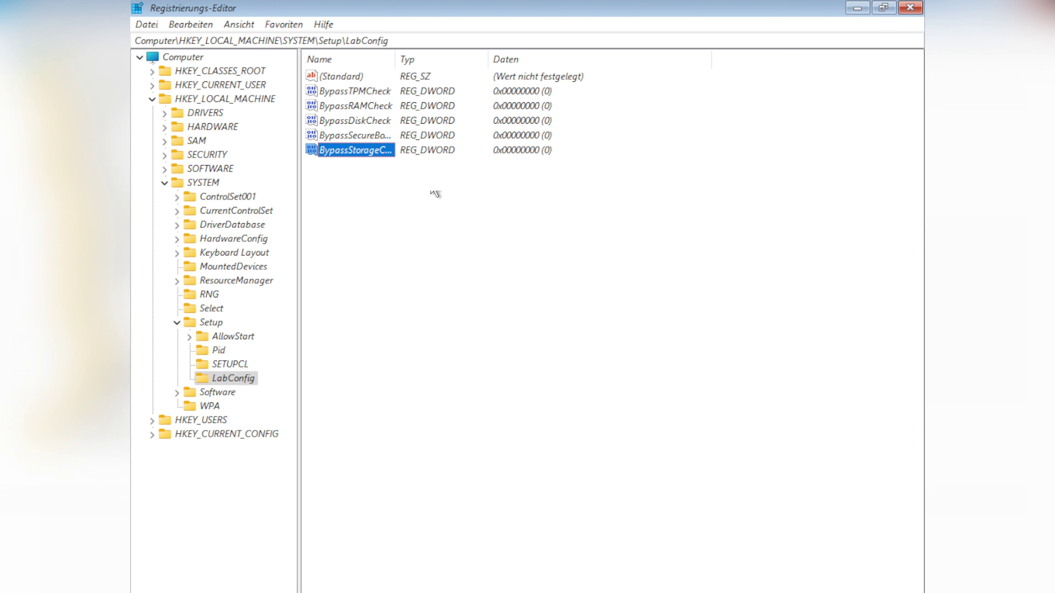
- Widen the name column and set the BypassTPMCheck and BypassRAMCheck values in the LabConfig key to 1
{"action": "left_click_drag", "start_coordinate": [395, 64], "coordinate": [424, 68]}
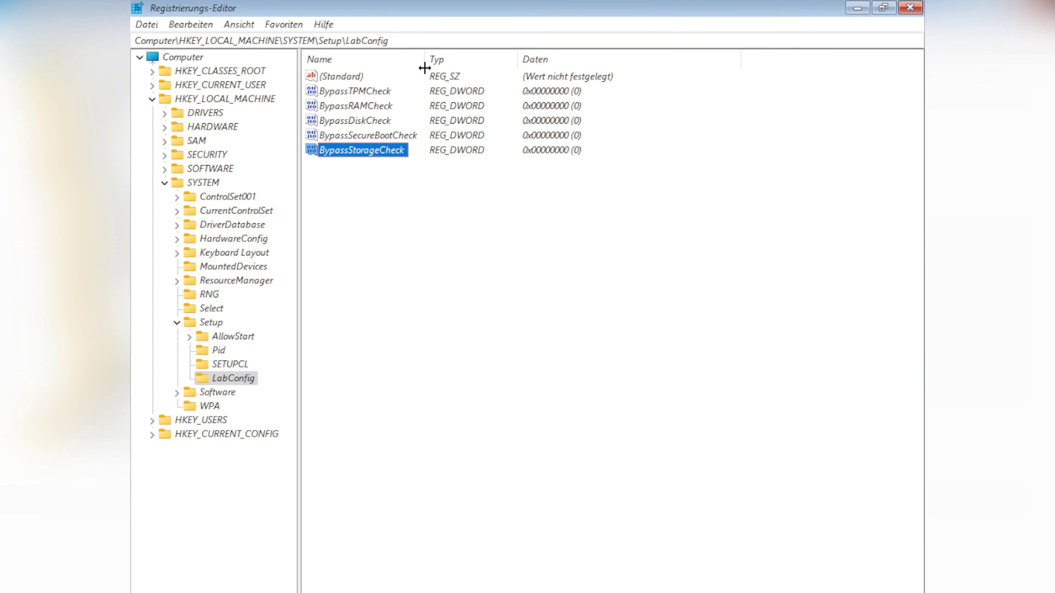
{"action": "double_click", "coordinate": [387, 91]}
{"action": "type", "text": "1"}
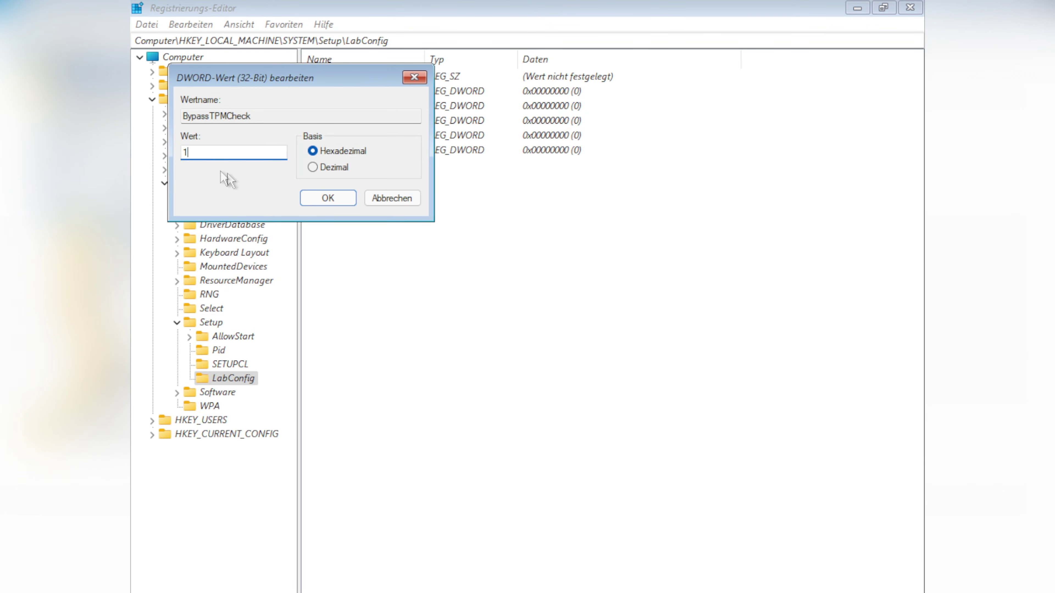
{"action": "left_click", "coordinate": [312, 199]}
{"action": "double_click", "coordinate": [351, 106]}
{"action": "type", "text": "1"}
{"action": "left_click", "coordinate": [334, 196]}
- Set the BypassDiskCheck and BypassSecureBootCheck values in the LabConfig key to 1
{"action": "left_click", "coordinate": [365, 126]}
{"action": "double_click", "coordinate": [364, 125]}
{"action": "type", "text": "1"}
{"action": "left_click", "coordinate": [352, 199]}
{"action": "double_click", "coordinate": [363, 136]}
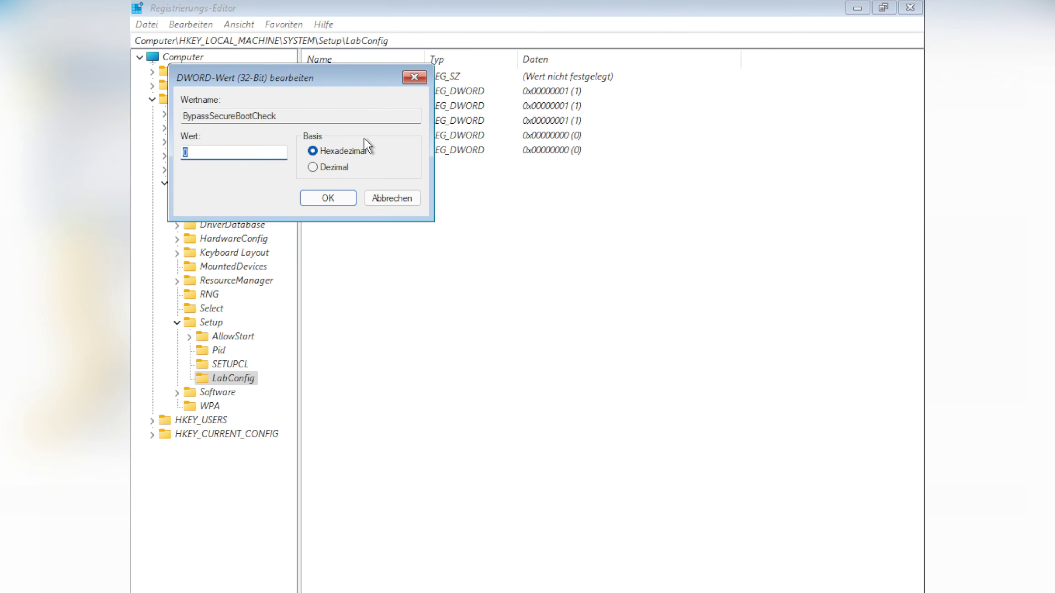
{"action": "type", "text": "1"}
{"action": "left_click", "coordinate": [346, 200]}
- Set the BypassStorageCheck value in the LabConfig key to 1 and refresh the value list
{"action": "double_click", "coordinate": [359, 150]}
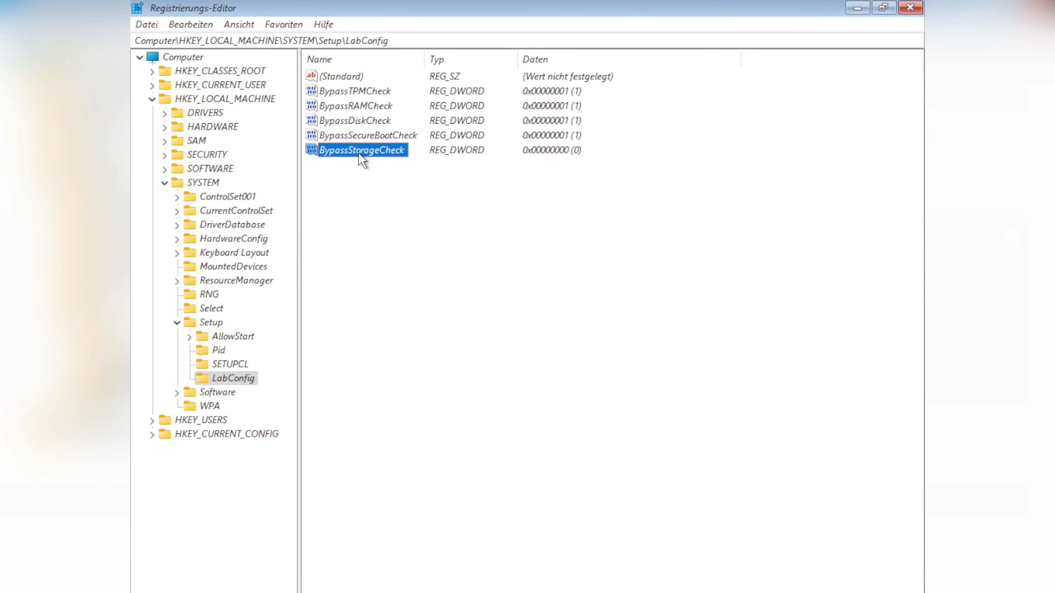
{"action": "type", "text": "1"}
{"action": "left_click", "coordinate": [346, 200]}
{"action": "key", "text": "F5"}
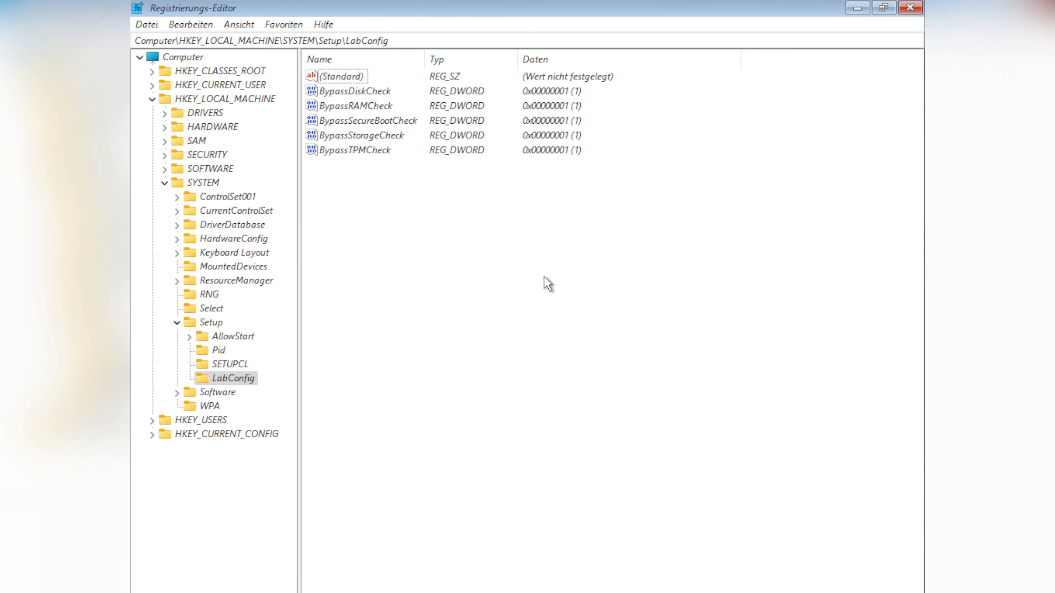
- Close the Registry Editor and the command prompt, and start the installation in Windows Setup
{"action": "left_click", "coordinate": [910, 8]}
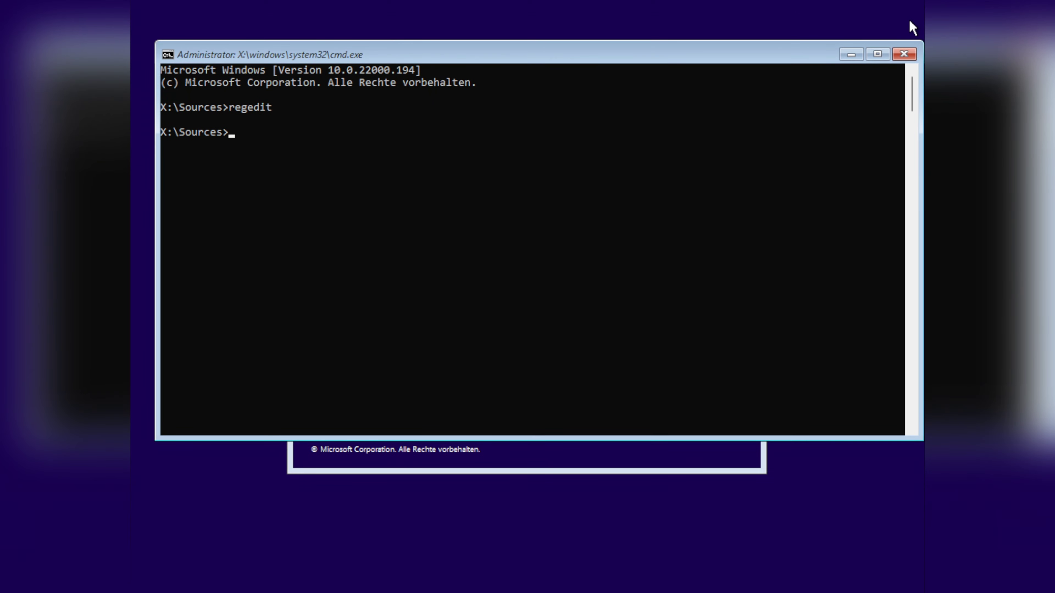
{"action": "left_click", "coordinate": [904, 54]}
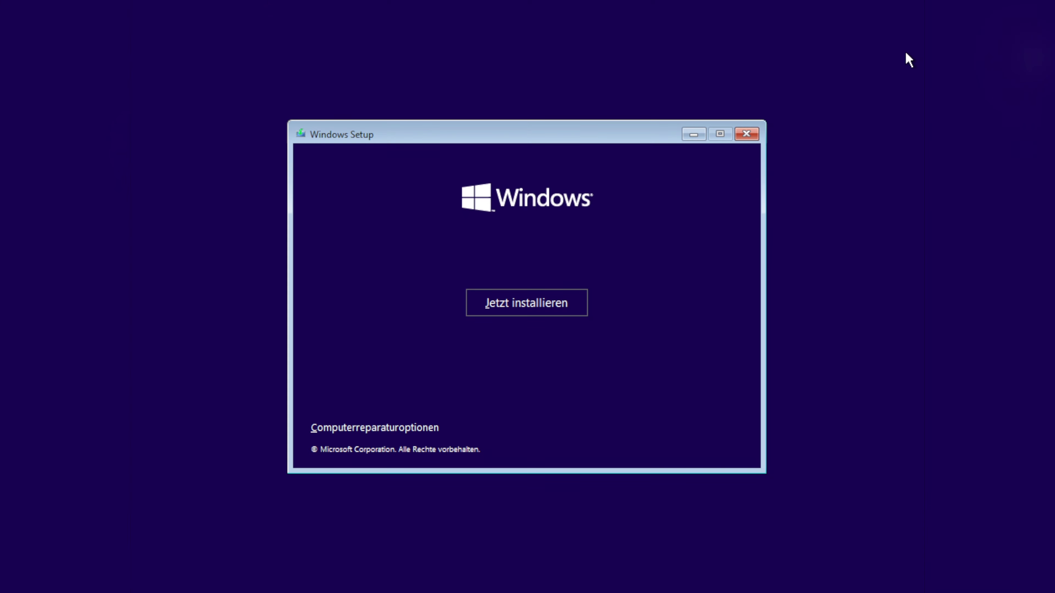
{"action": "left_click", "coordinate": [547, 311]}
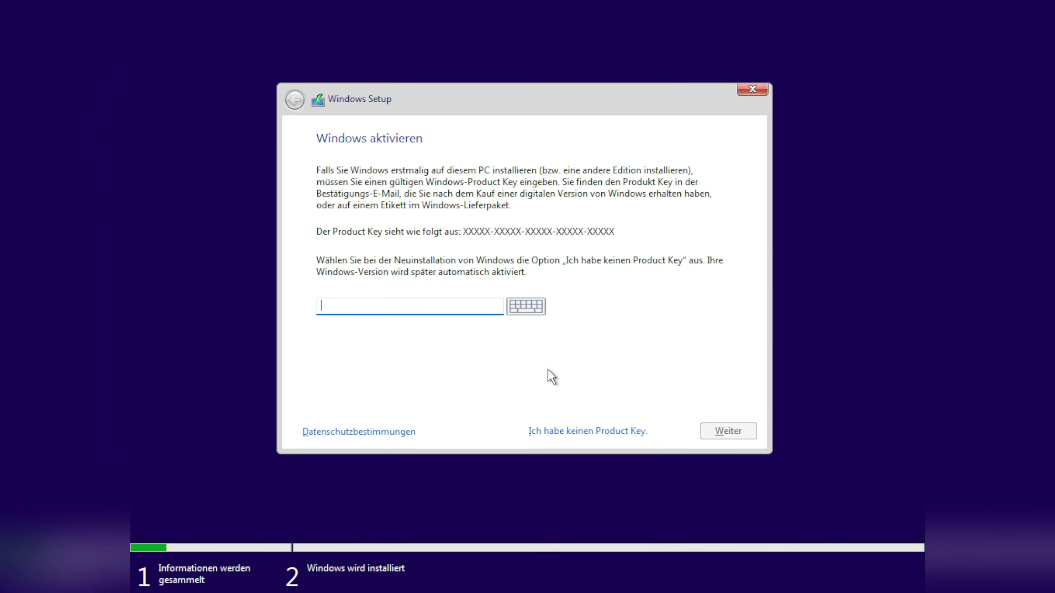
- Continue the setup without a product key and choose Windows 11 Pro as the edition to install
{"action": "left_click", "coordinate": [550, 431]}
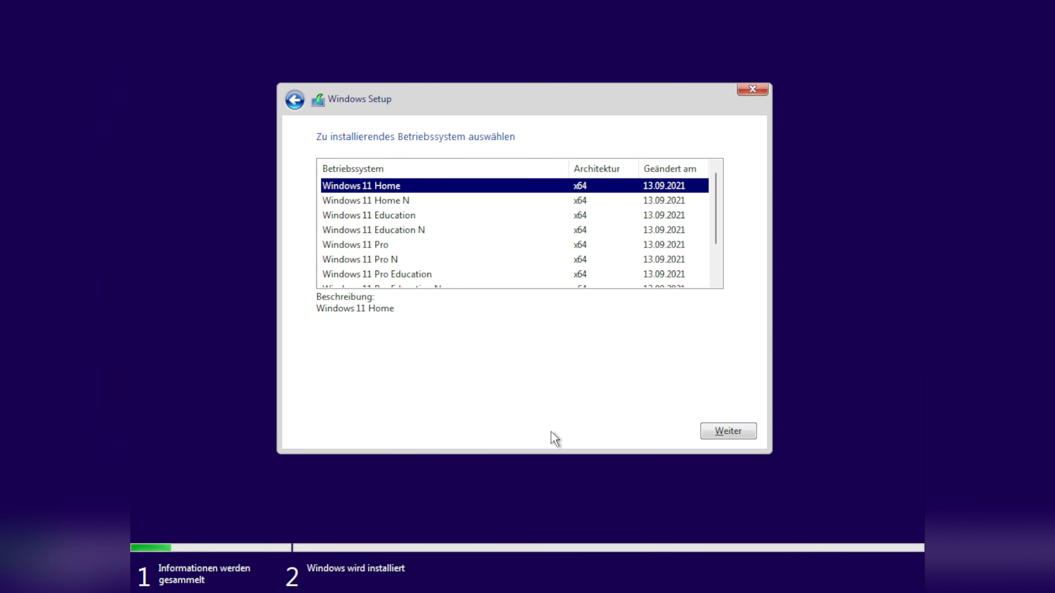
{"action": "left_click", "coordinate": [498, 248]}
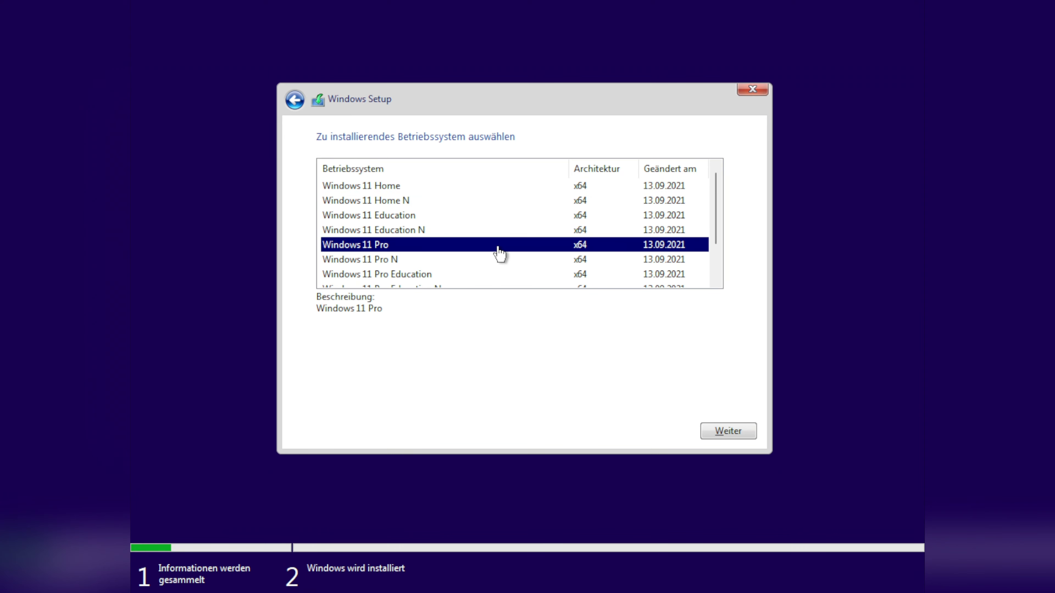
{"action": "left_click", "coordinate": [705, 433]}
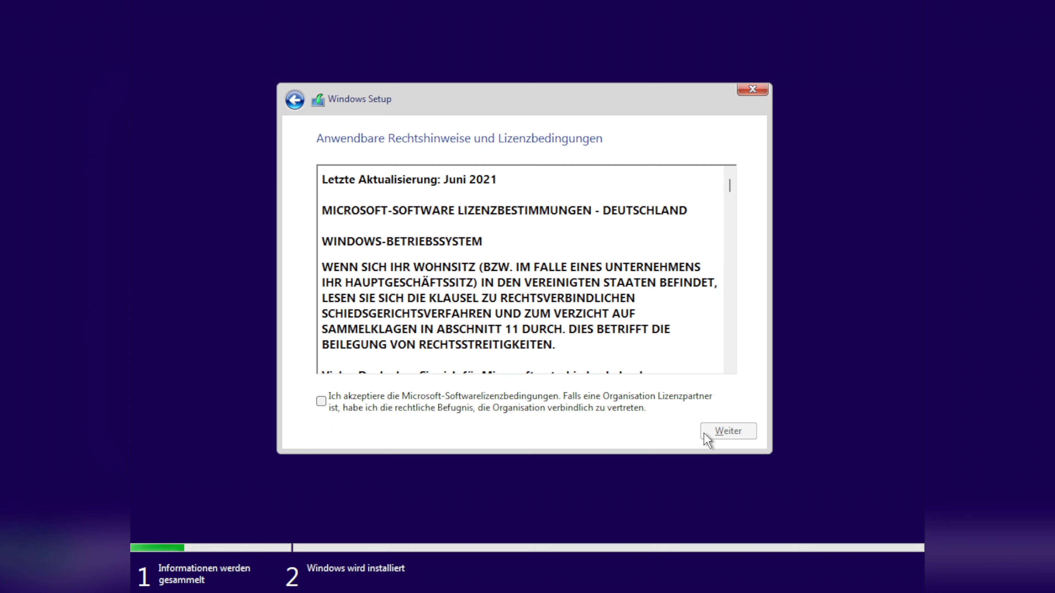
- Accept the Microsoft licence terms and start a custom, Windows-only installation on the 100 GB of unallocated disk space
{"action": "left_click", "coordinate": [582, 410]}
{"action": "left_click", "coordinate": [720, 434]}
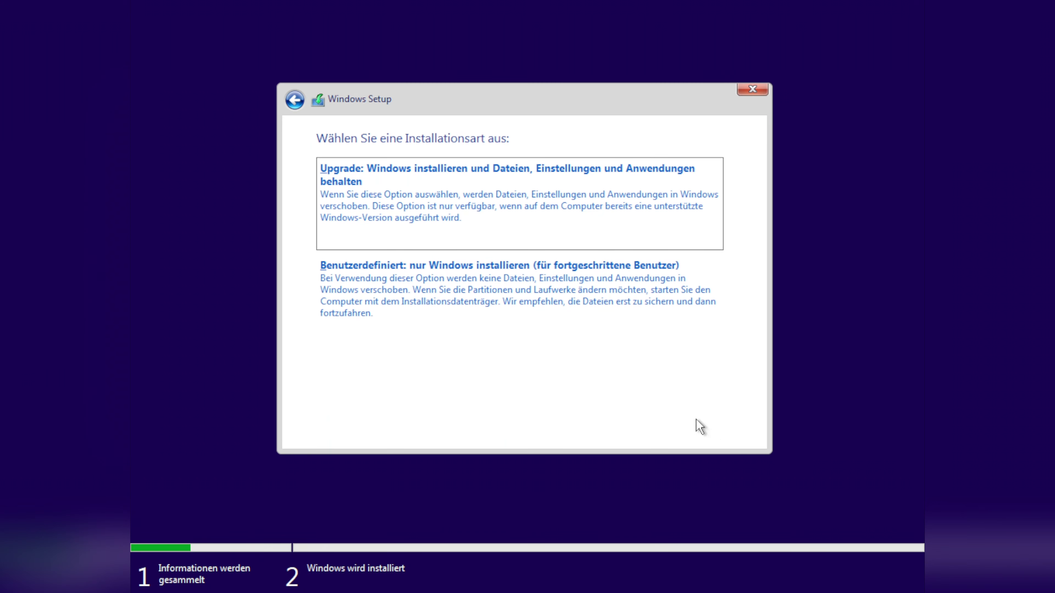
{"action": "left_click", "coordinate": [663, 329]}
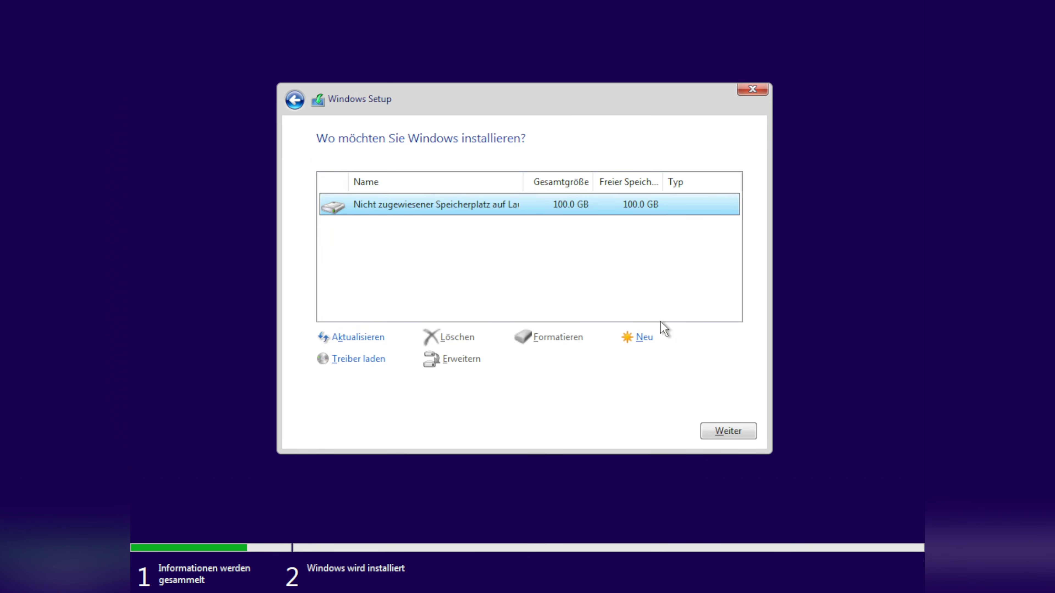
{"action": "left_click", "coordinate": [706, 435]}
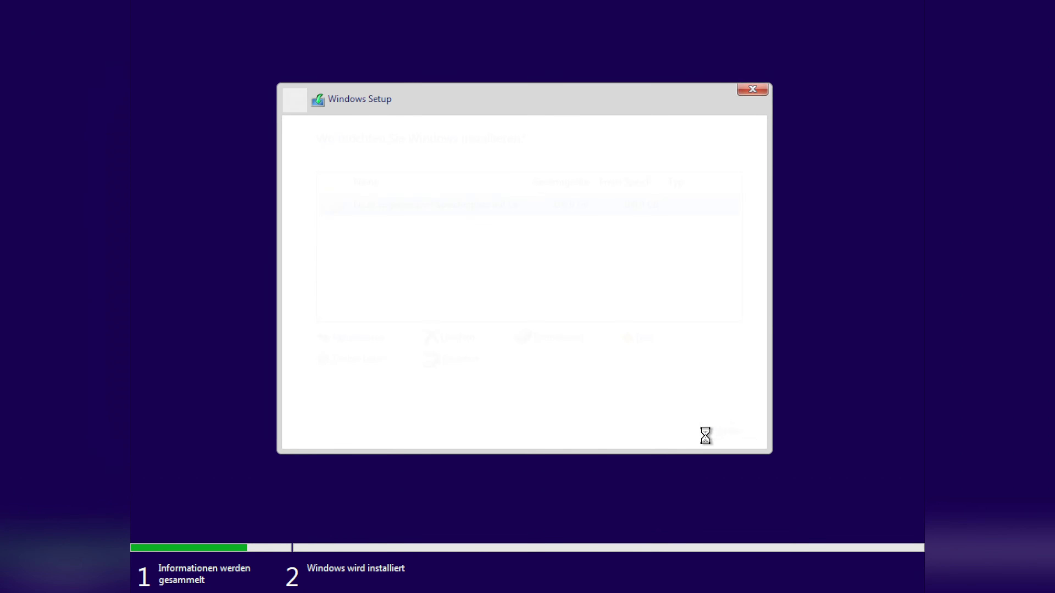